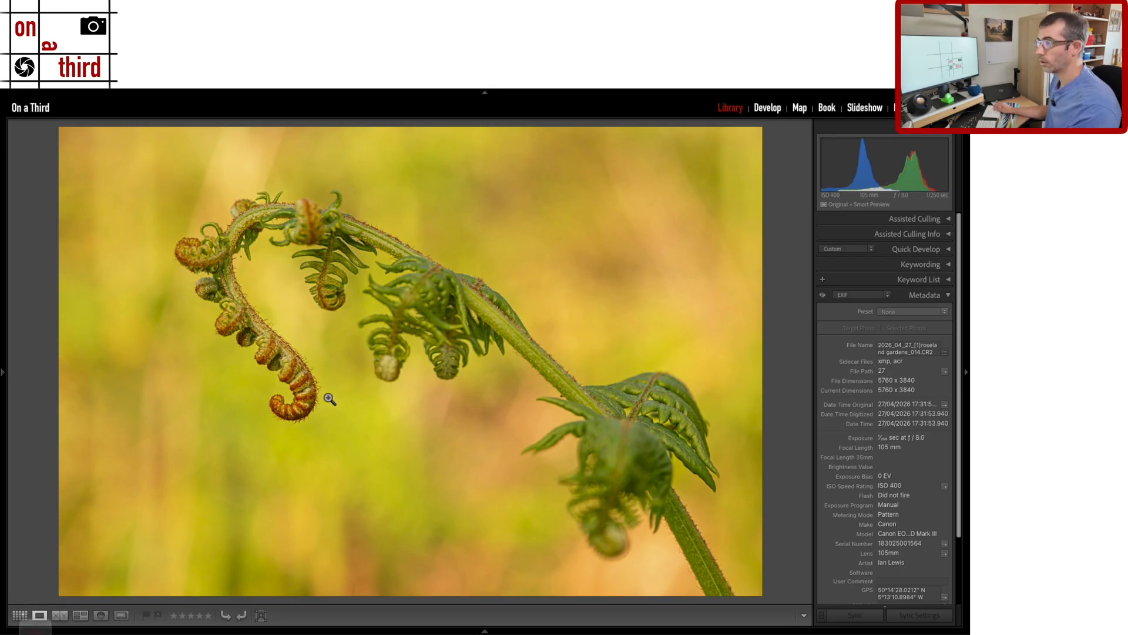
# Return from the enlarged fern photo to the thumbnail grid and switch to Photoshop.
pyautogui.moveTo(393, 250)
pyautogui.mouseDown()
pyautogui.moveTo(337, 218)
pyautogui.moveTo(253, 218)
pyautogui.moveTo(235, 238)
pyautogui.moveTo(227, 282)
pyautogui.moveTo(303, 387)
pyautogui.moveTo(298, 412)
pyautogui.moveTo(273, 414)
pyautogui.moveTo(241, 394)
pyautogui.mouseUp()
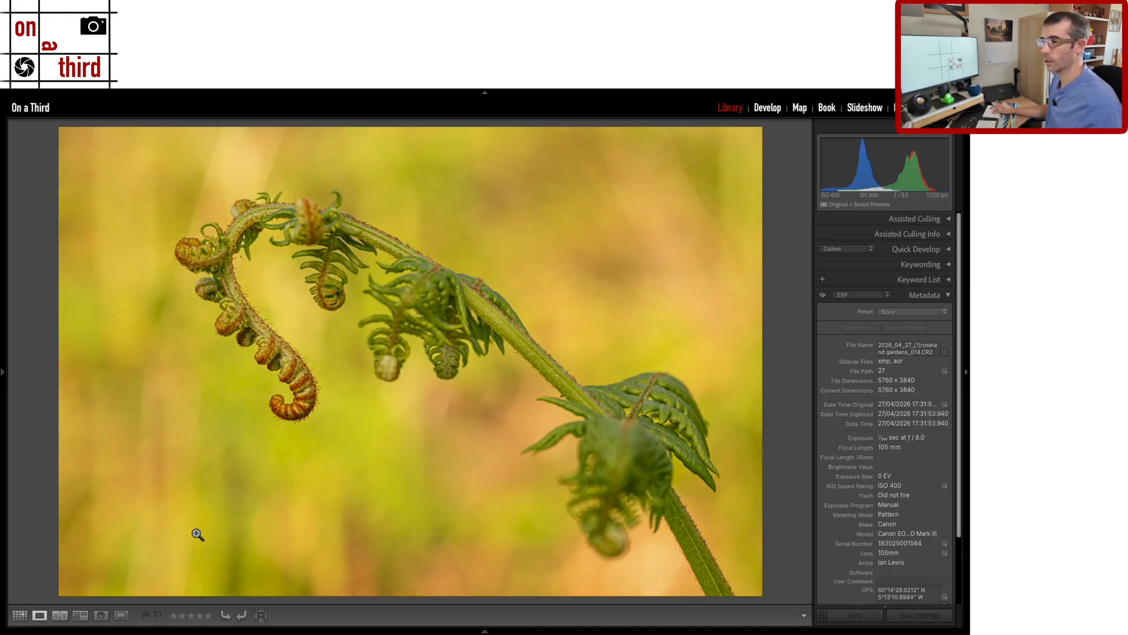
pyautogui.click(19, 615)
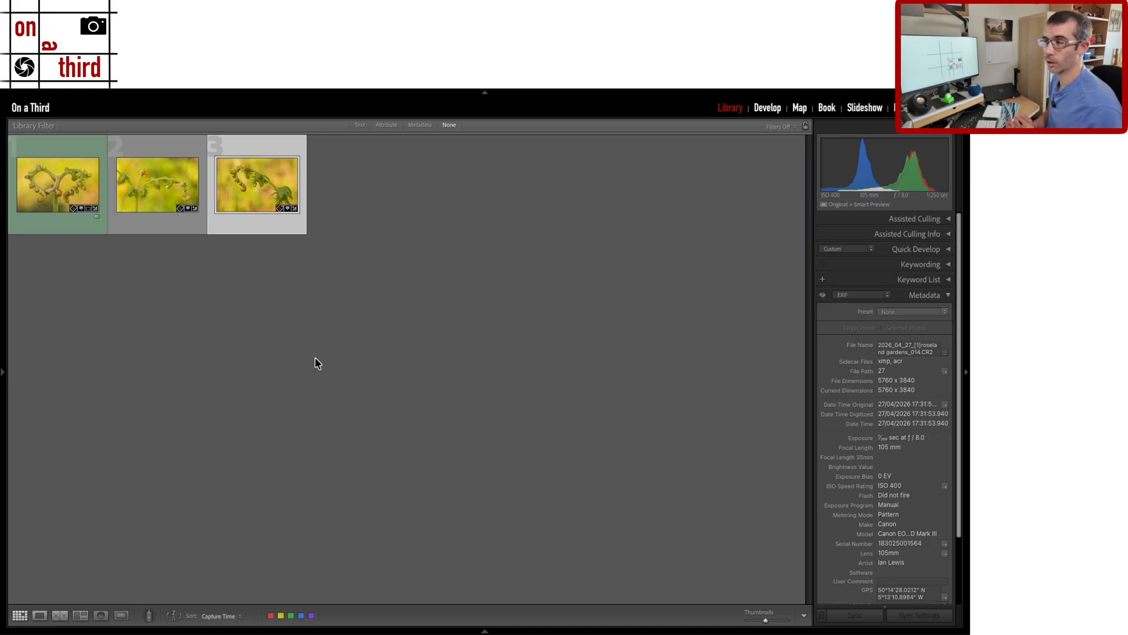
pyautogui.hotkey('ctrl', 'Left')
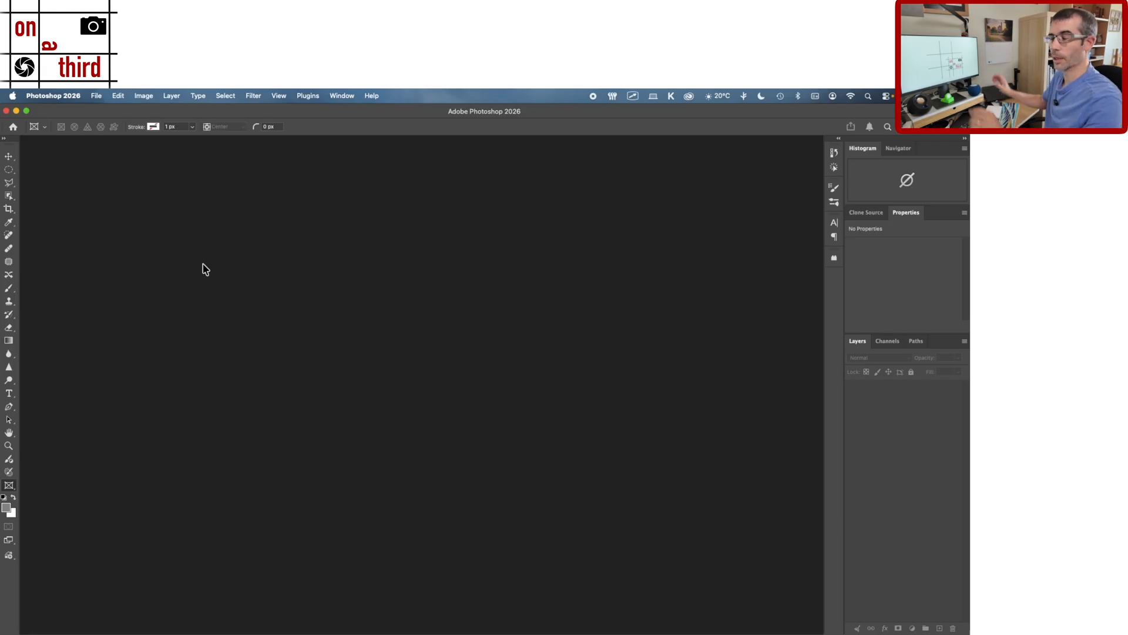
# Create a new 8000 x 3000 pixel document at 240 pixels/inch with RGB colour, 8 bit and a transparent background.
pyautogui.click(66, 92)
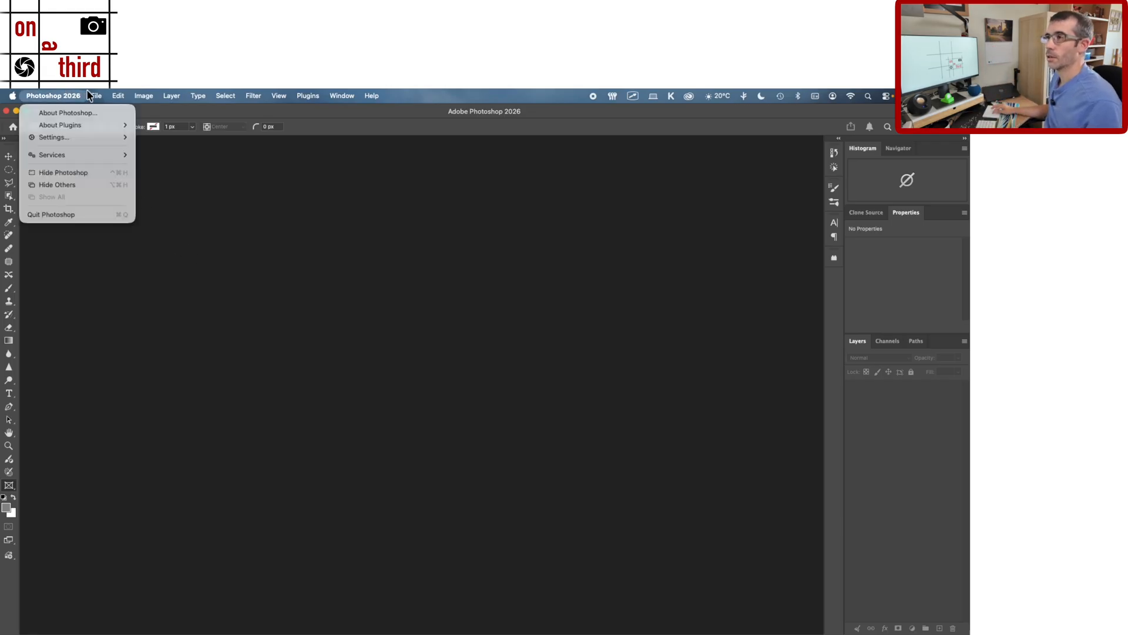
pyautogui.moveTo(93, 96)
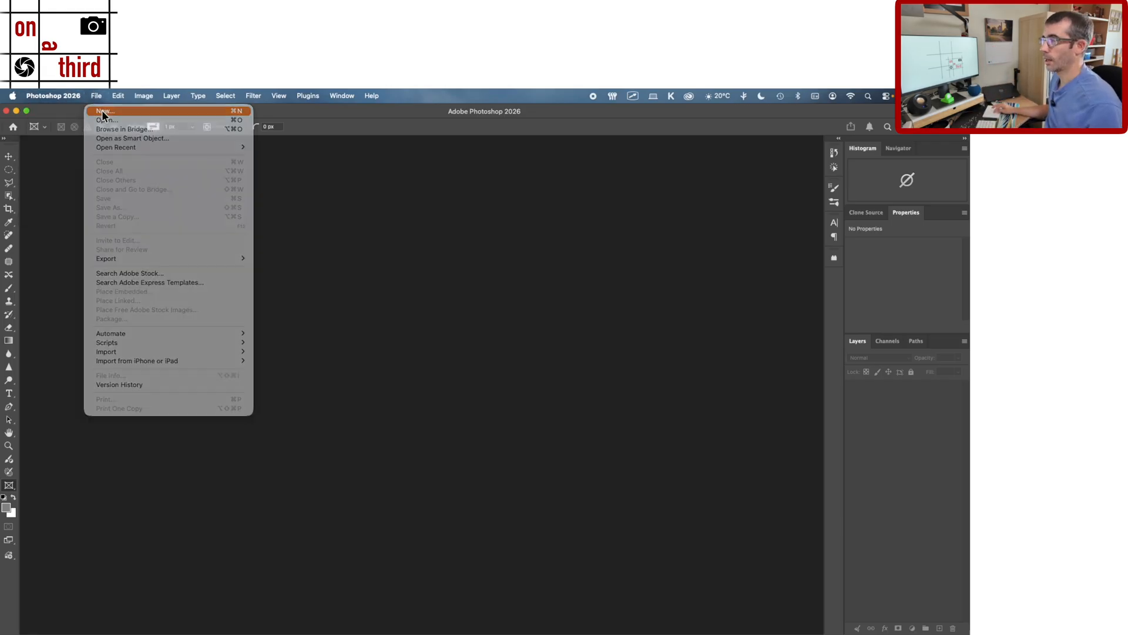
pyautogui.click(101, 110)
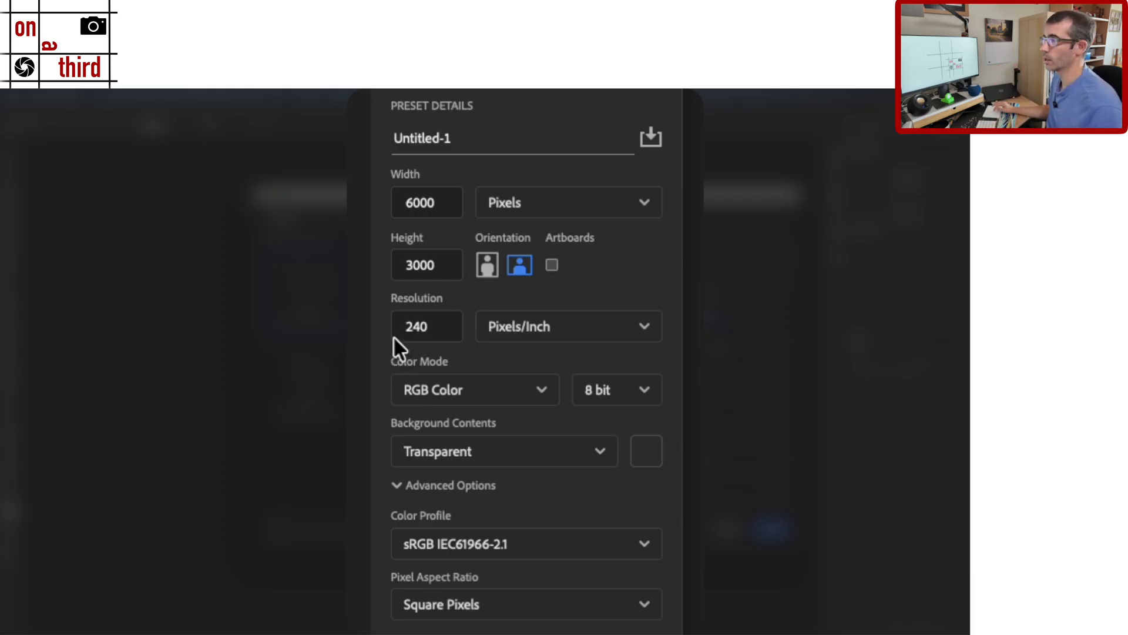
pyautogui.click(431, 203)
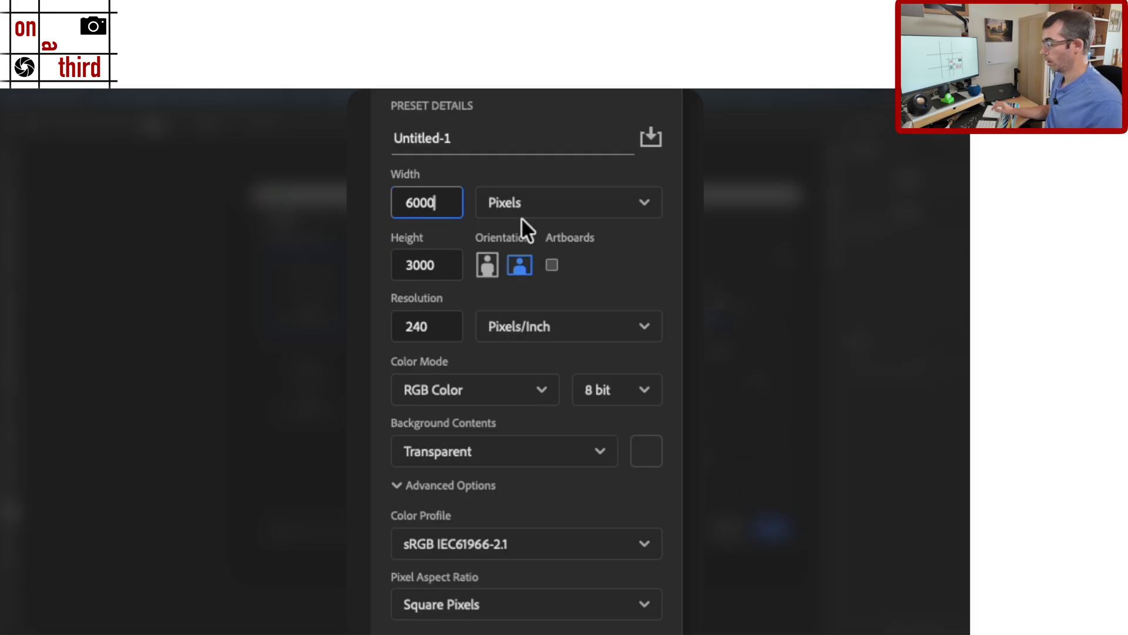
pyautogui.press('BackSpace')
pyautogui.press('BackSpace')
pyautogui.press('BackSpace')
pyautogui.press('BackSpace')
pyautogui.write('8000')
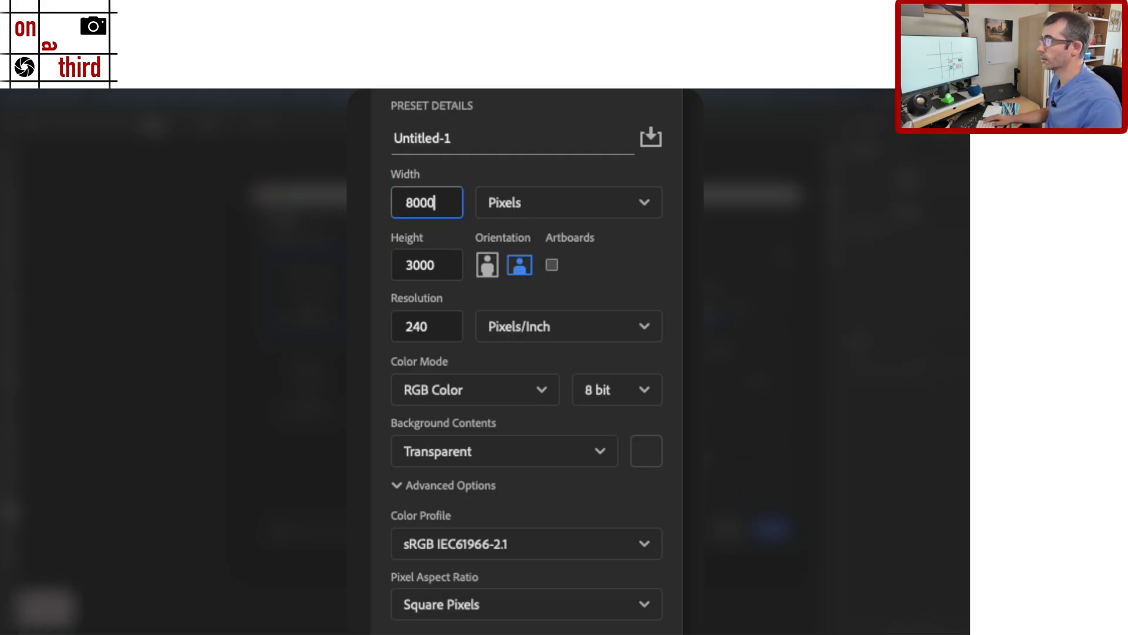
pyautogui.press('Tab')
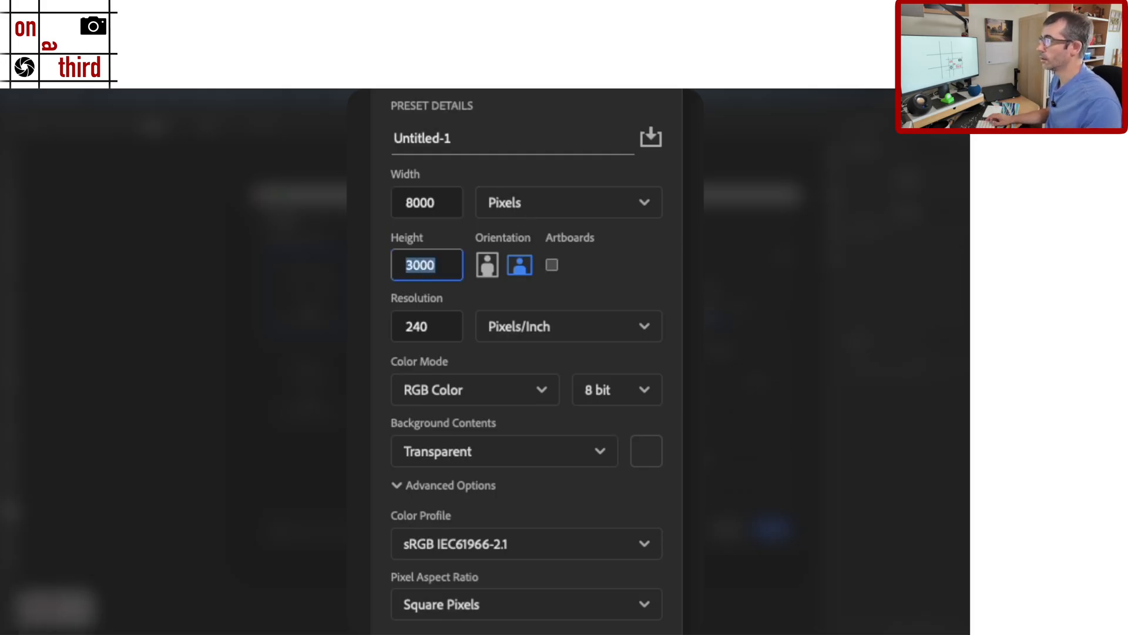
pyautogui.click(445, 322)
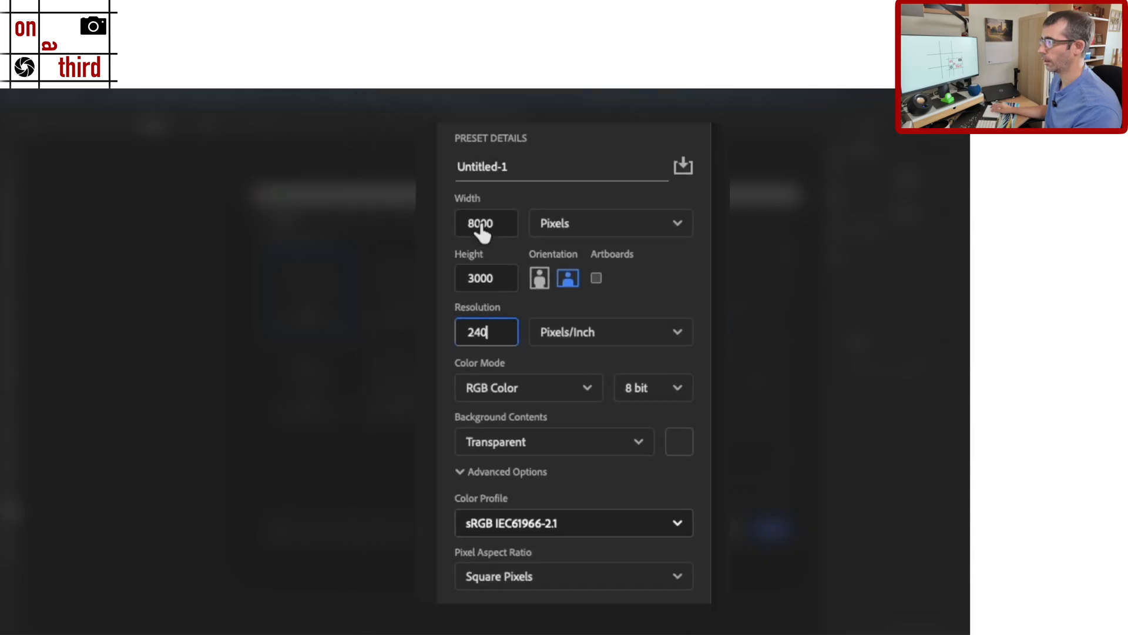
pyautogui.click(770, 529)
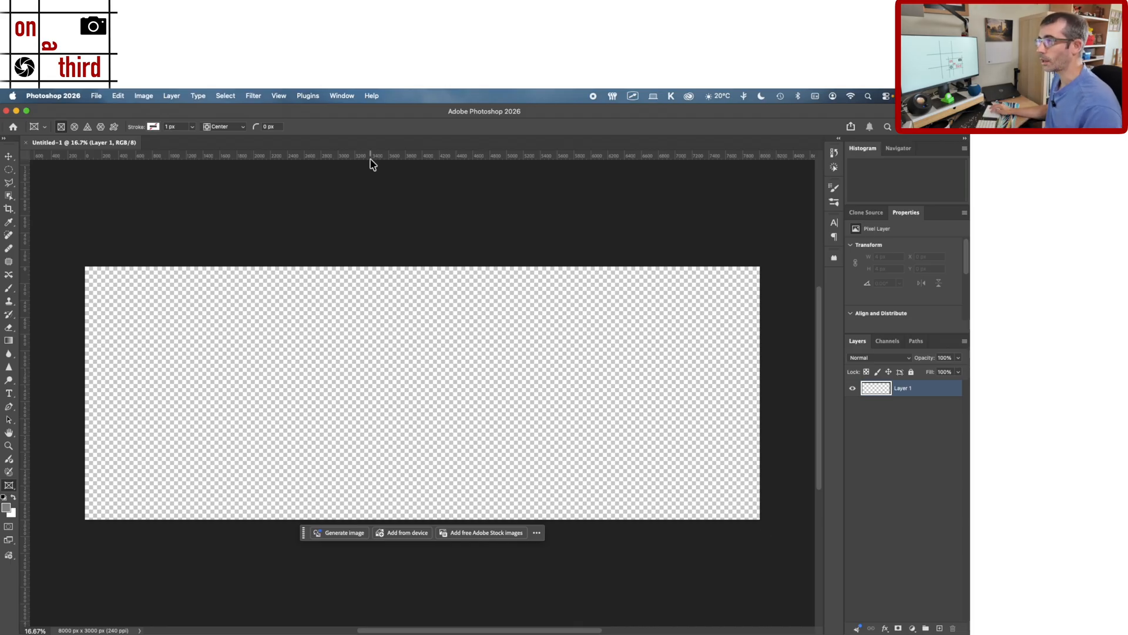
# Add a light red guide layout with 7 columns, a 50 px gutter, a 500 px bottom margin and 200 px for the other margins.
pyautogui.click(283, 94)
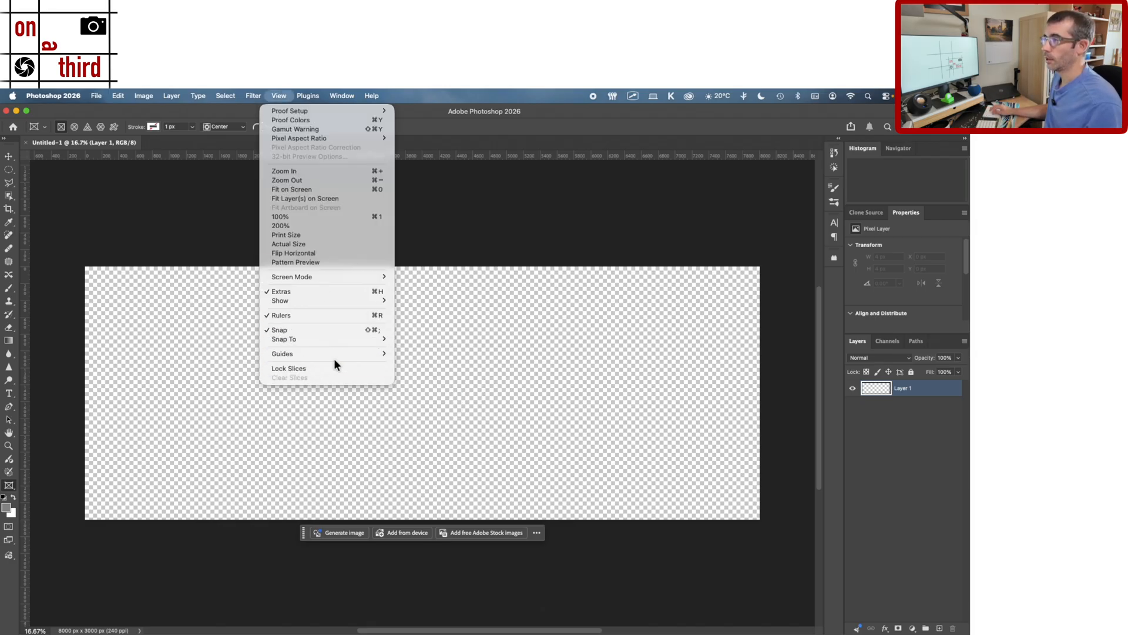
pyautogui.moveTo(254, 94)
pyautogui.moveTo(305, 353)
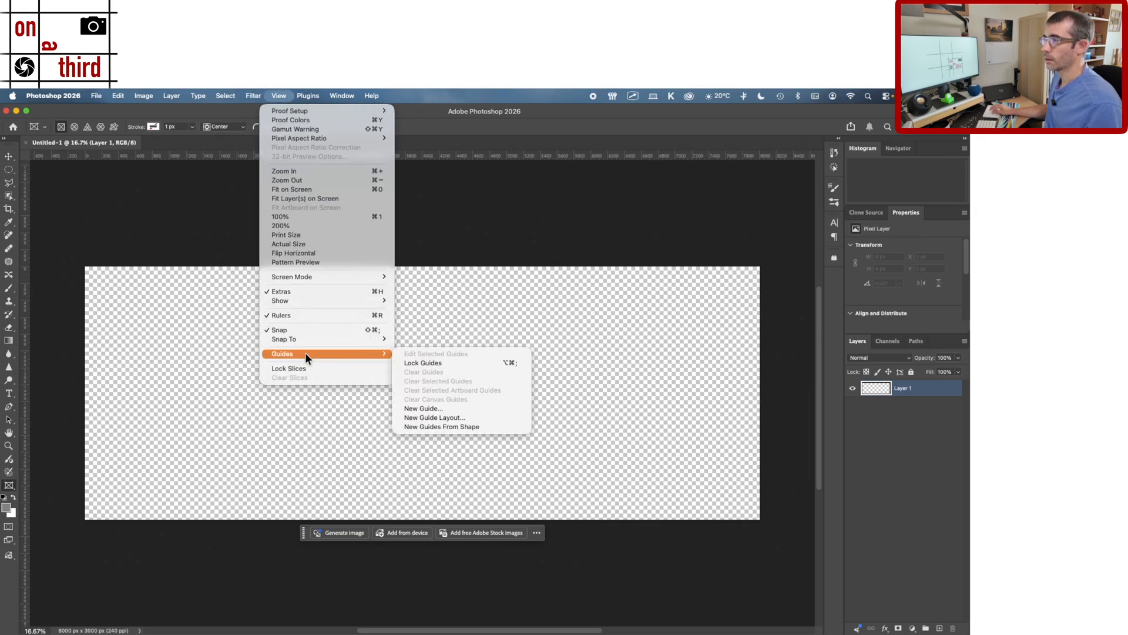
pyautogui.click(458, 418)
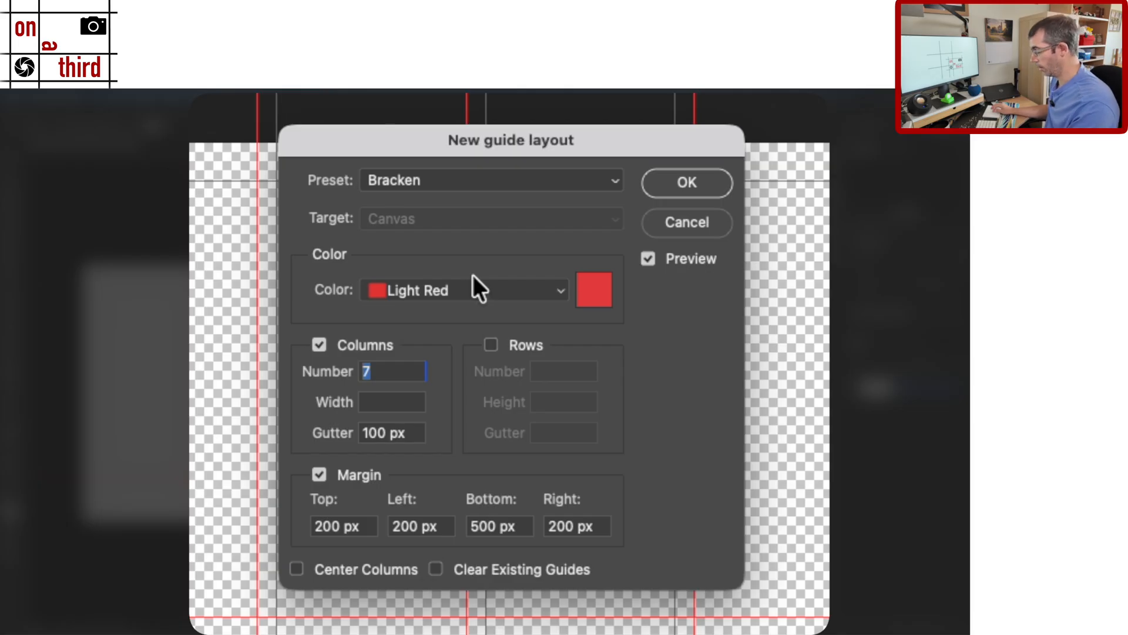
pyautogui.click(409, 290)
pyautogui.click(654, 369)
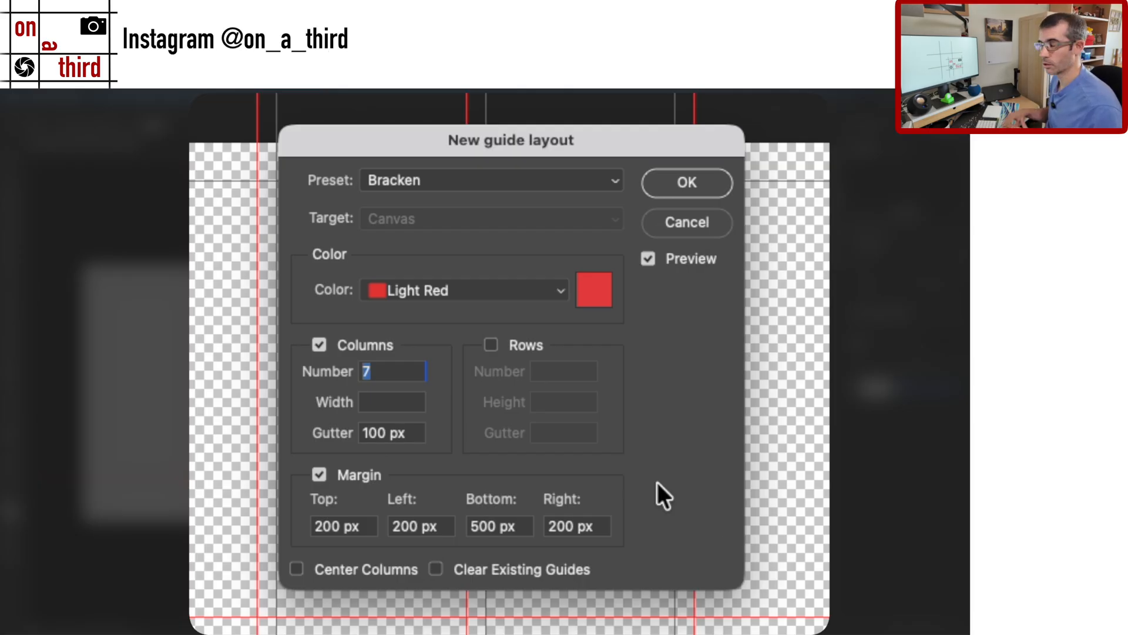
pyautogui.click(388, 432)
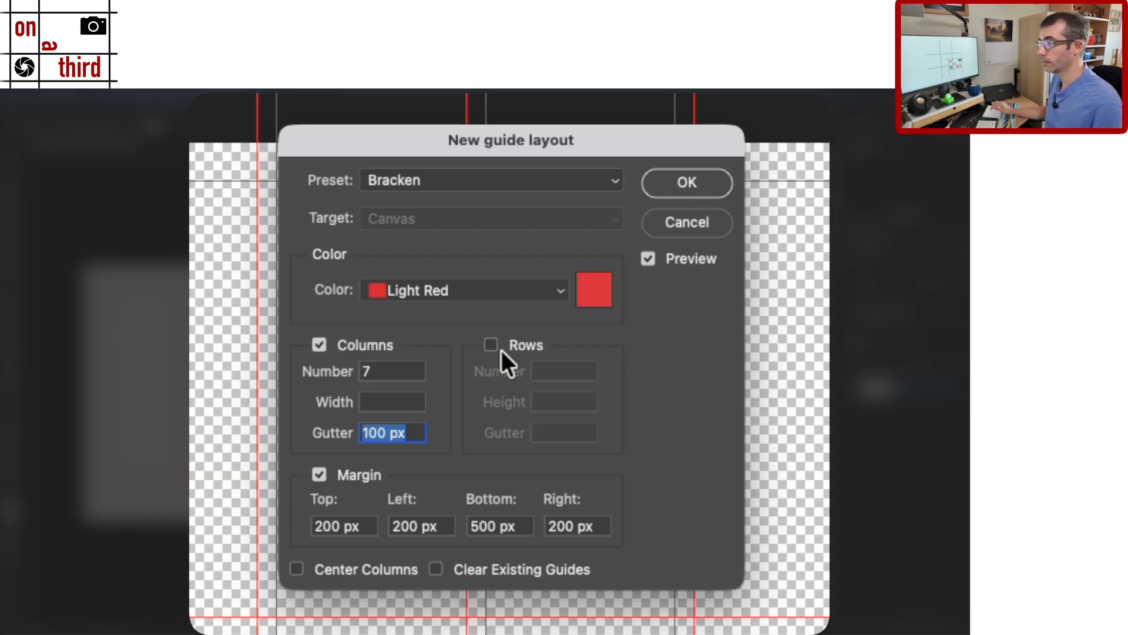
pyautogui.click(382, 433)
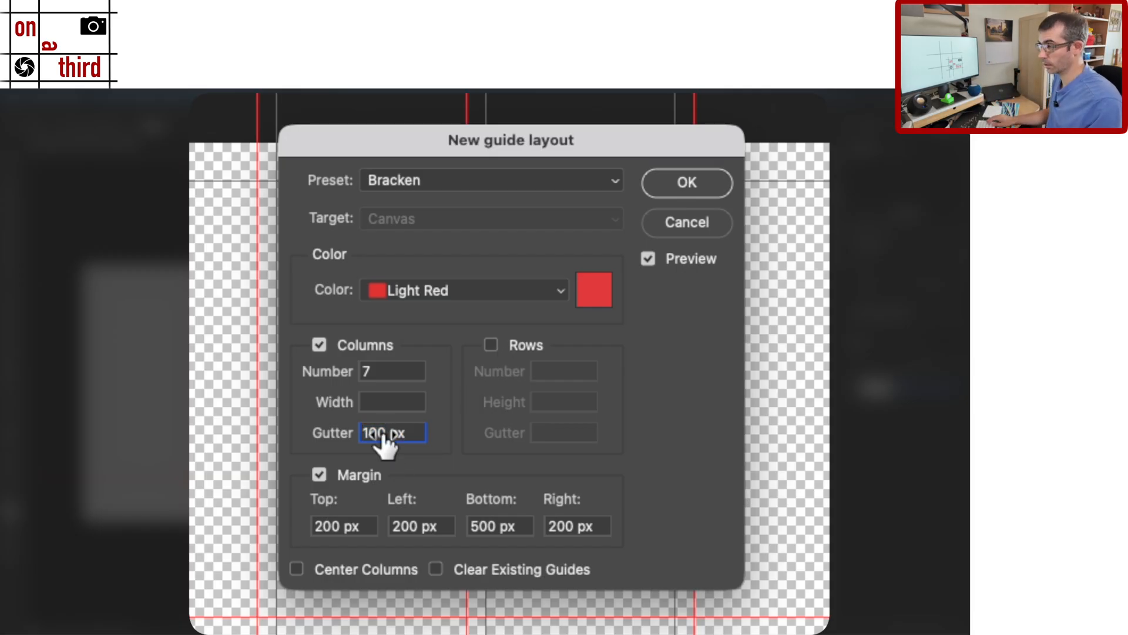
pyautogui.doubleClick(379, 435)
pyautogui.write('50 px')
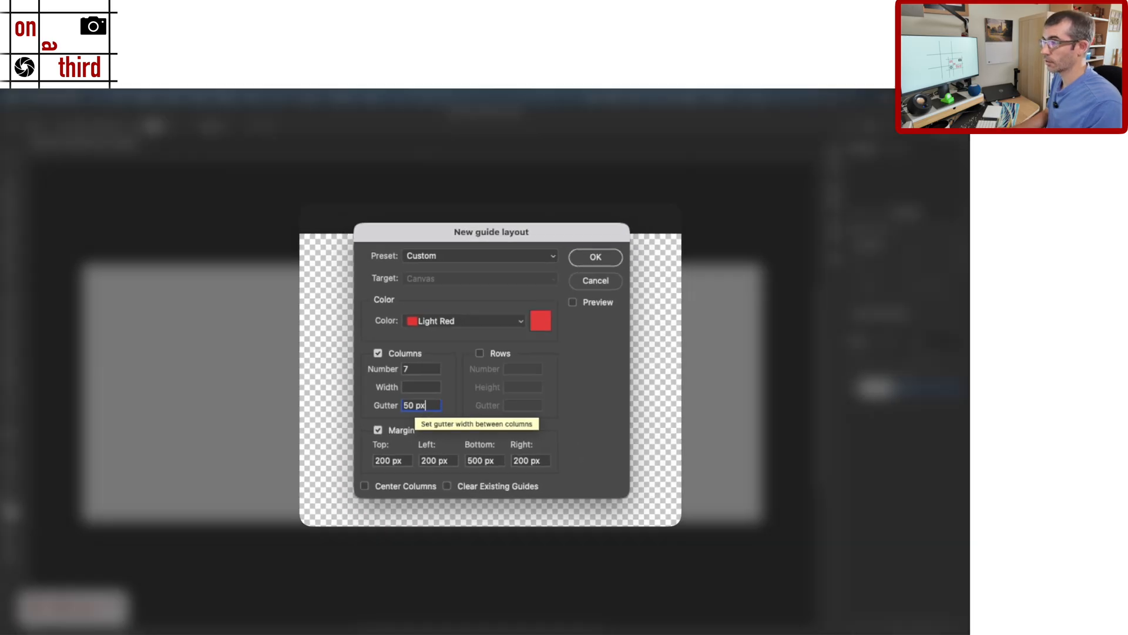
pyautogui.press('Return')
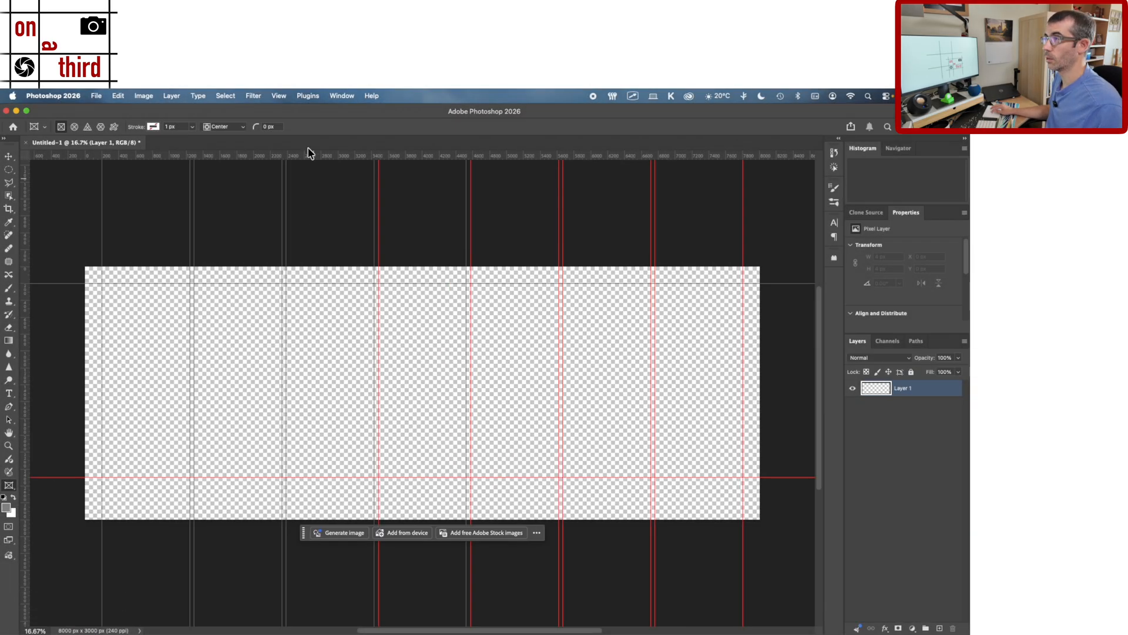
# Open a new guide layout and switch its margin and column guides off and back on to compare the preview.
pyautogui.click(283, 94)
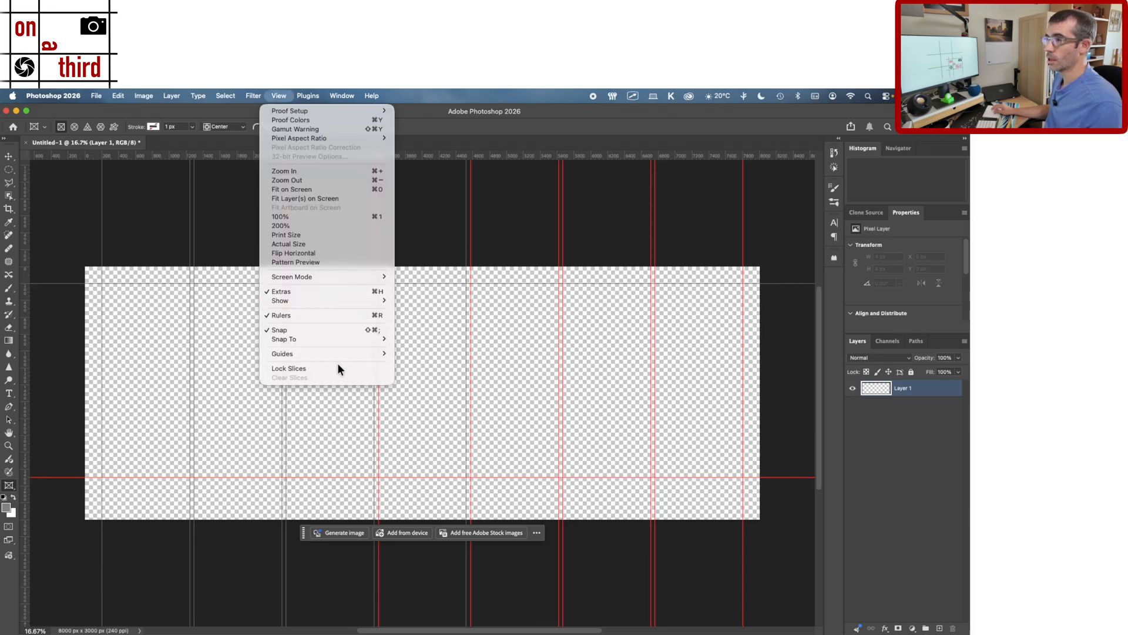
pyautogui.moveTo(336, 356)
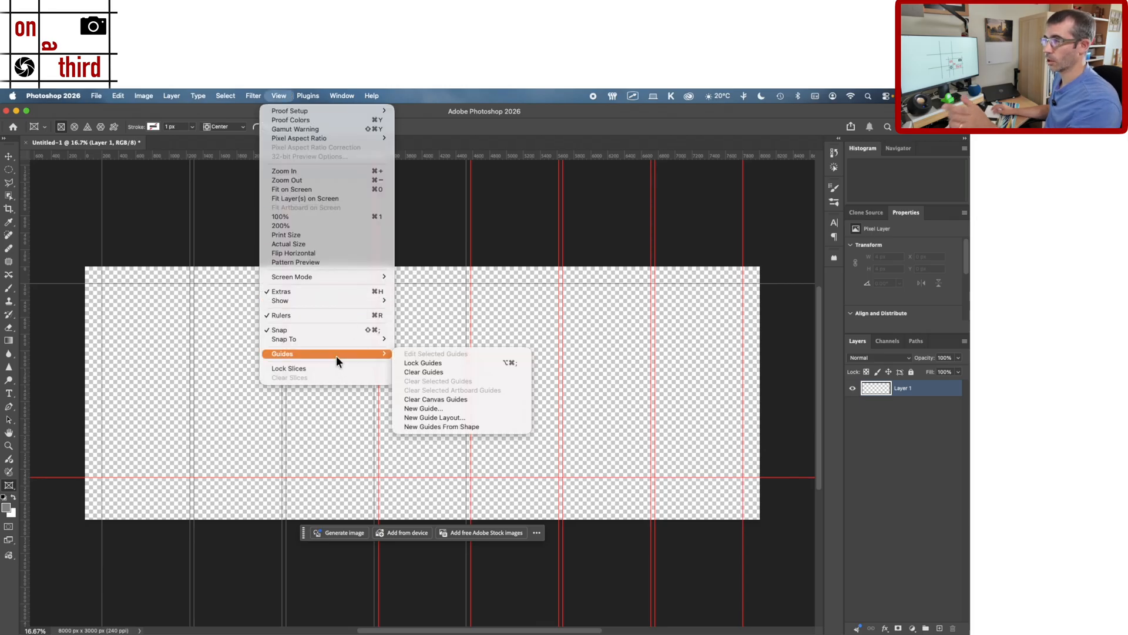
pyautogui.click(435, 416)
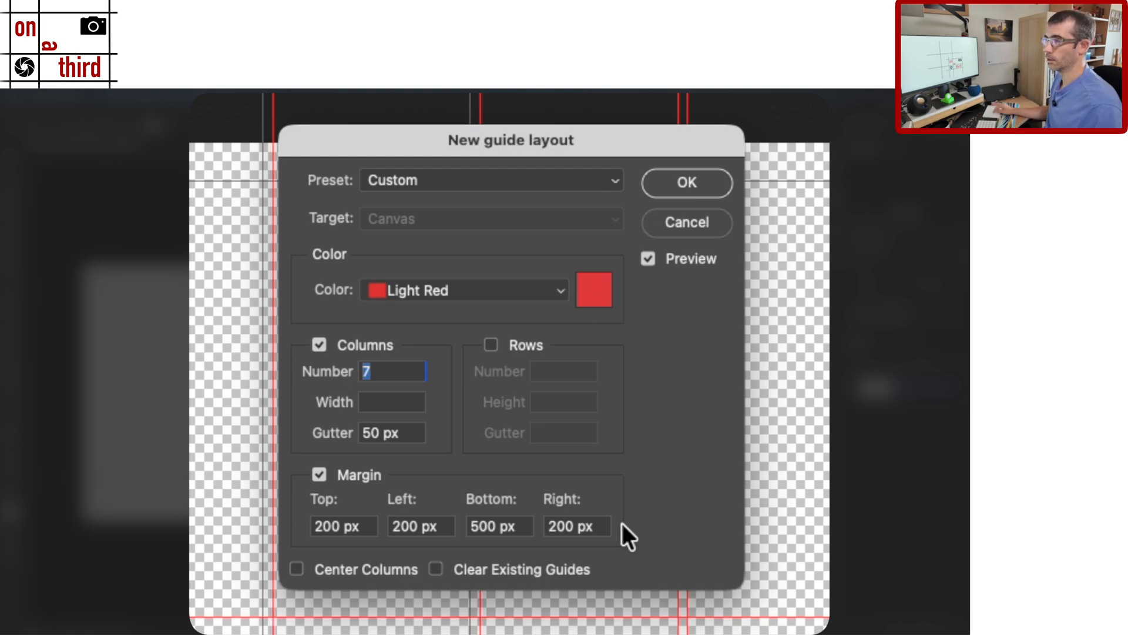
pyautogui.click(318, 474)
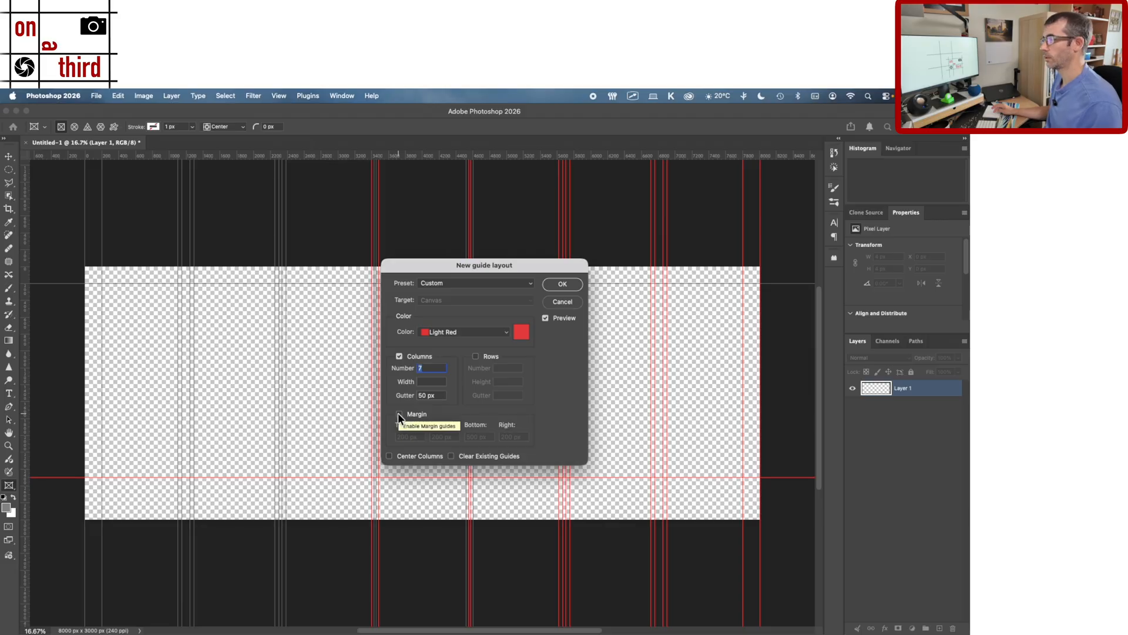
pyautogui.click(399, 355)
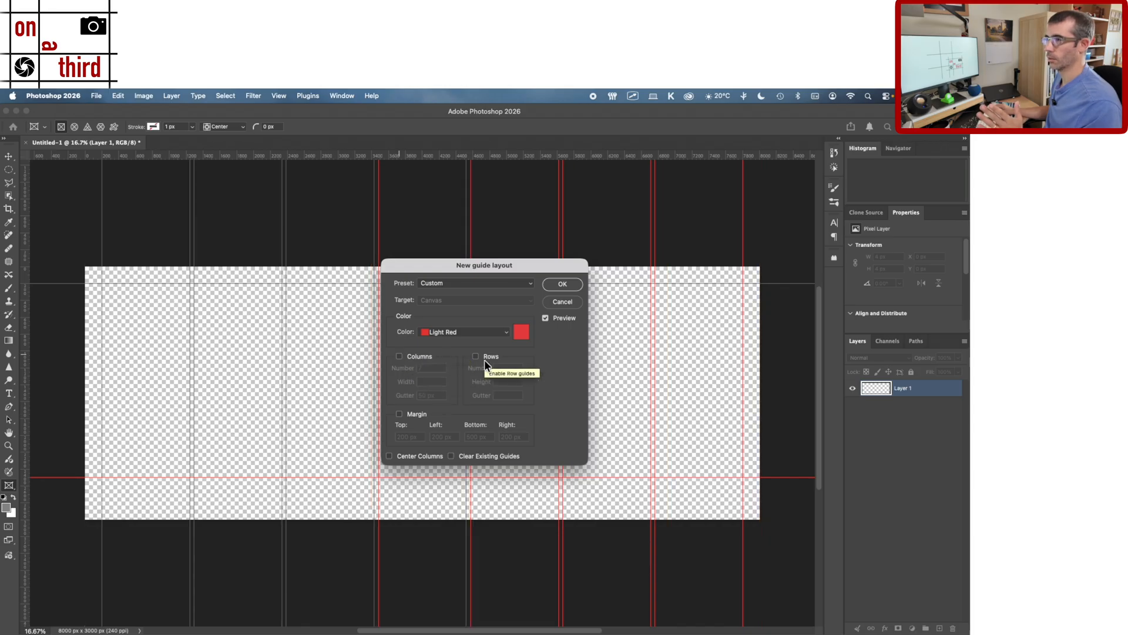
pyautogui.click(402, 415)
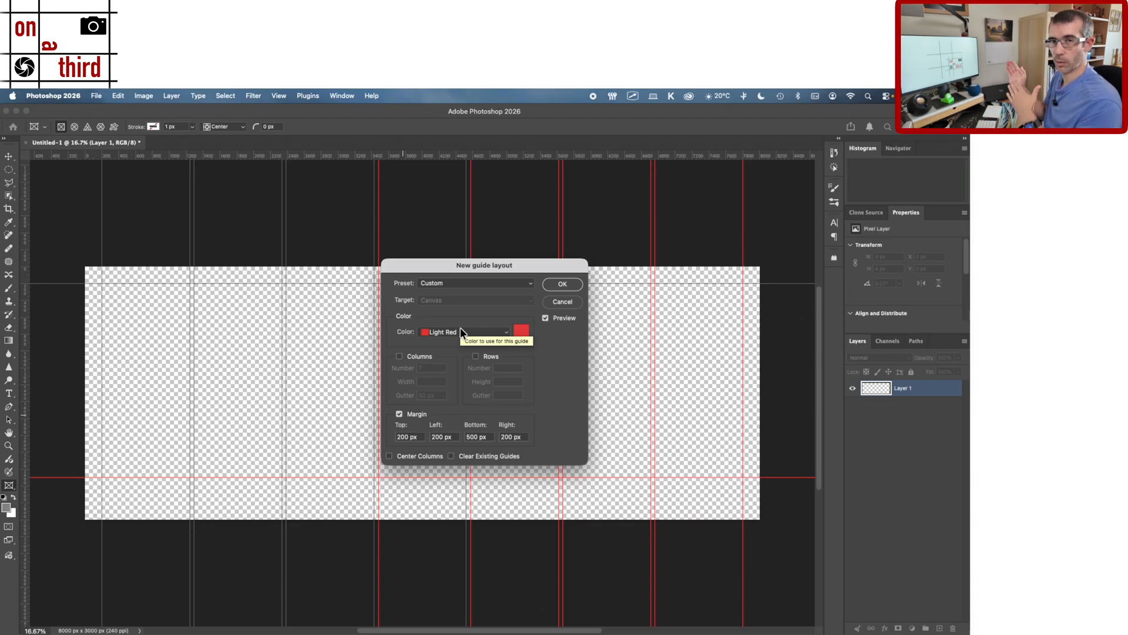
pyautogui.click(400, 356)
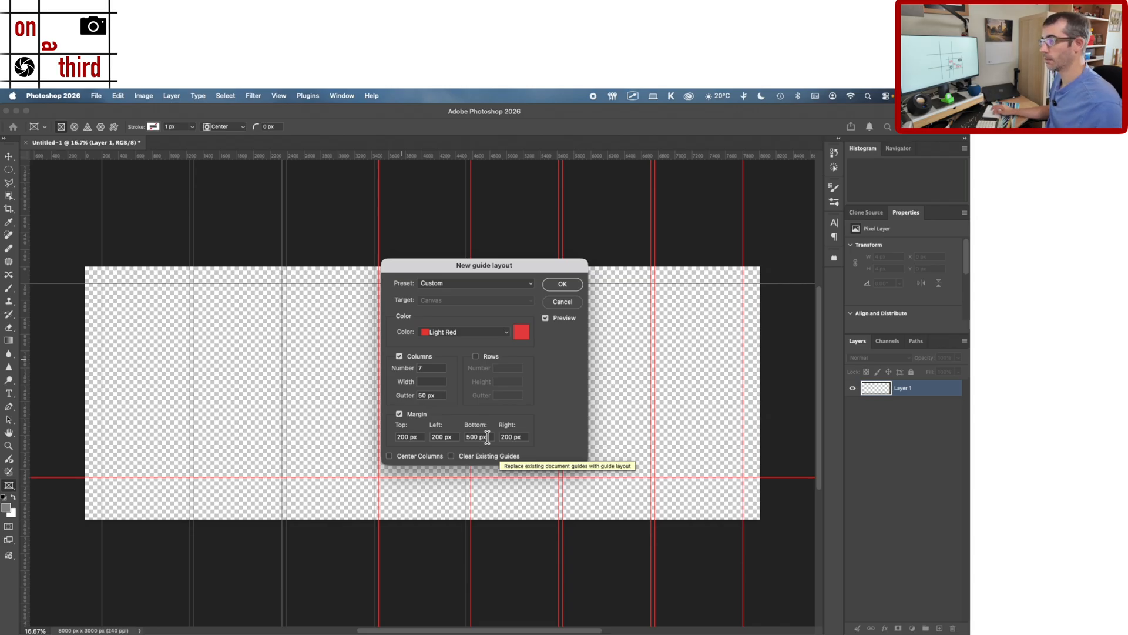
# Choose the Bracken preset for the guide layout and apply its guides to the canvas.
pyautogui.click(431, 284)
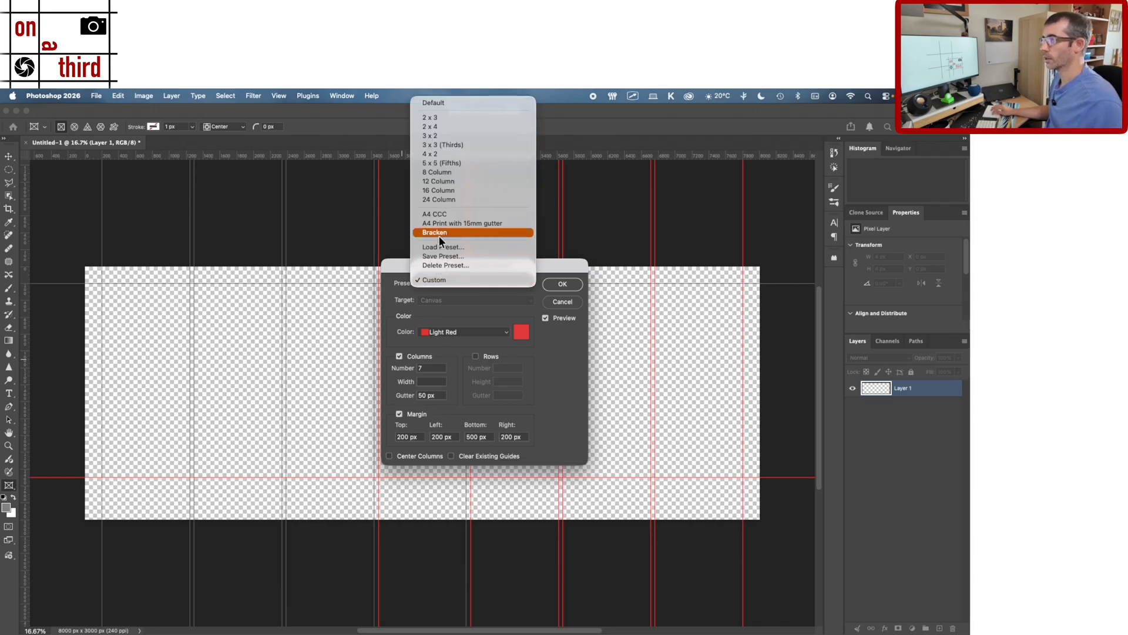
pyautogui.click(536, 363)
pyautogui.click(438, 283)
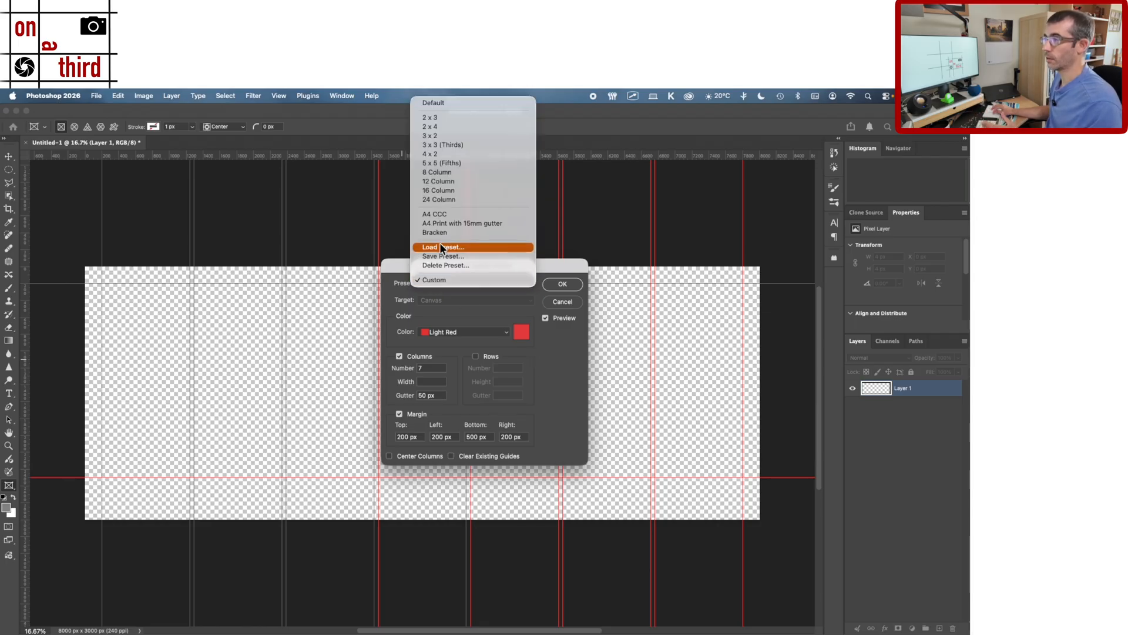
pyautogui.hotkey('ctrl', 's')
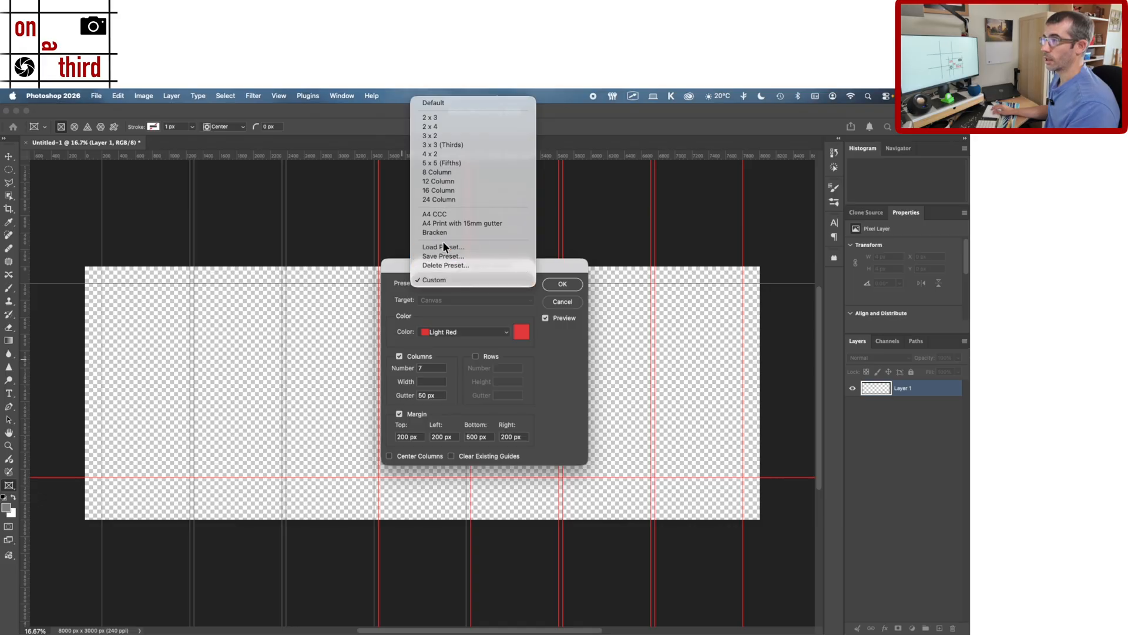
pyautogui.click(432, 233)
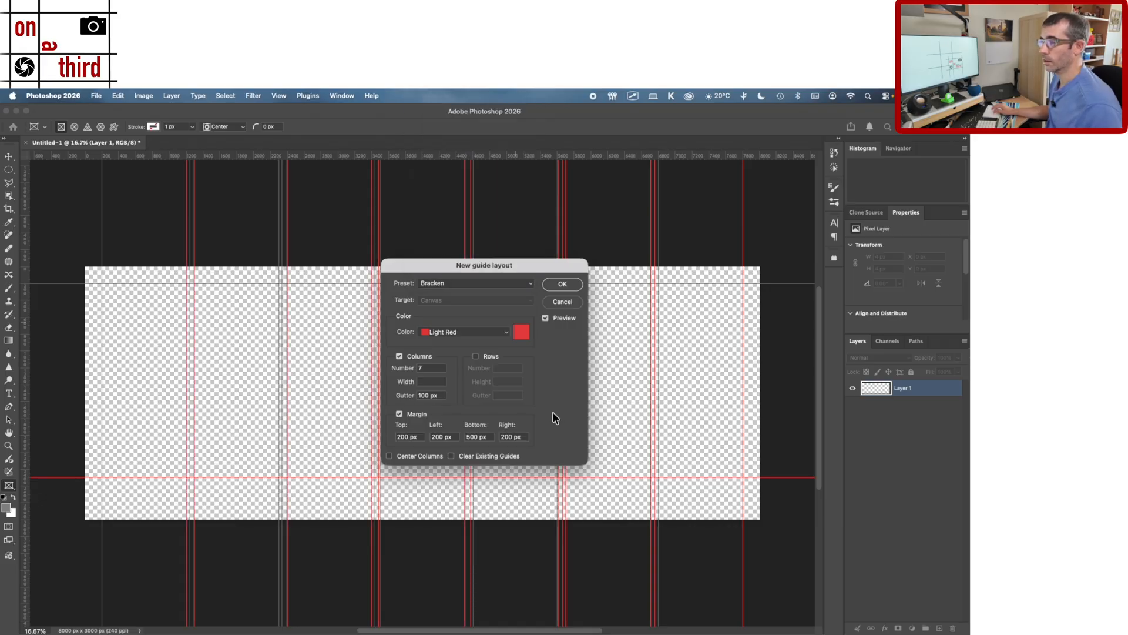
pyautogui.click(563, 283)
# Clear all the guides from the document.
pyautogui.click(278, 95)
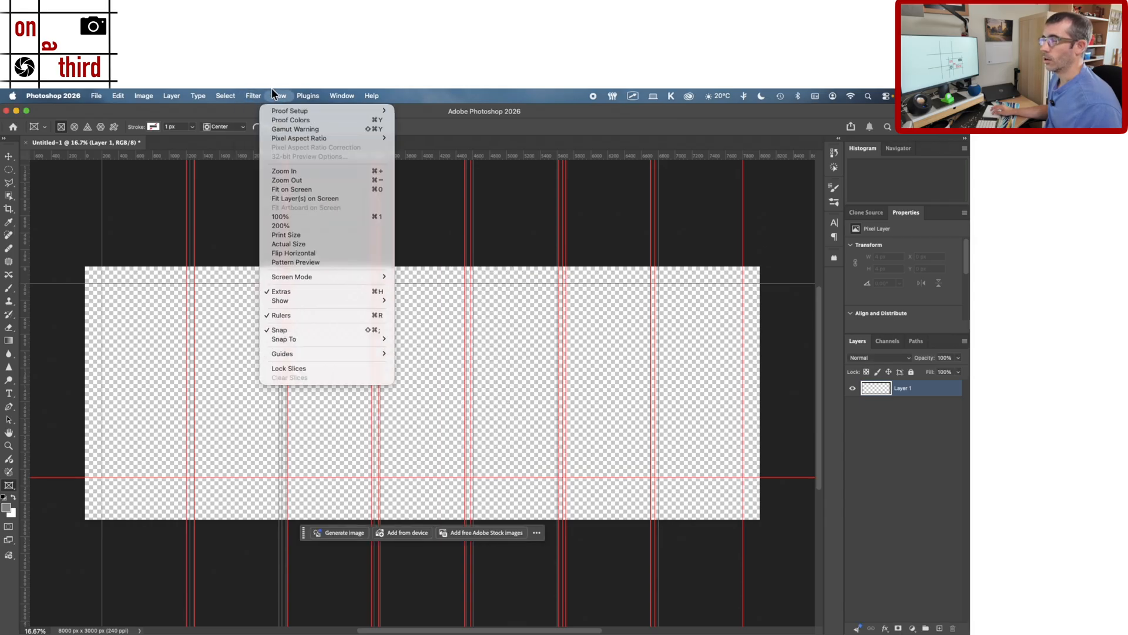
pyautogui.moveTo(343, 353)
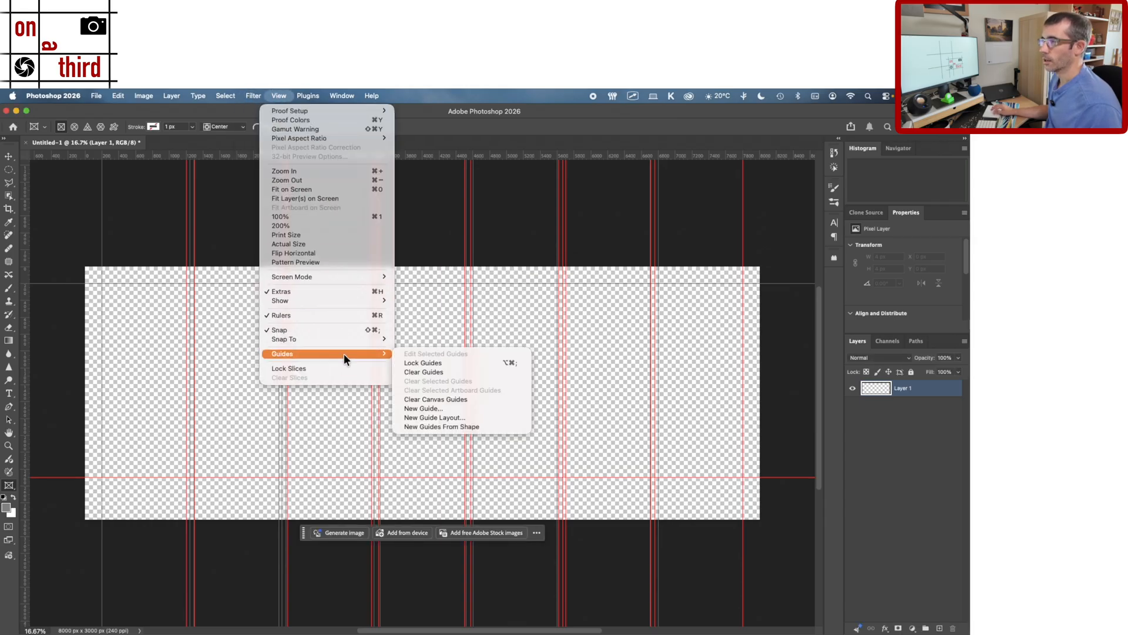
pyautogui.click(420, 372)
# Open a new guide layout, check the preview with margins off and on, and apply the Bracken preset's guides to the canvas.
pyautogui.click(287, 94)
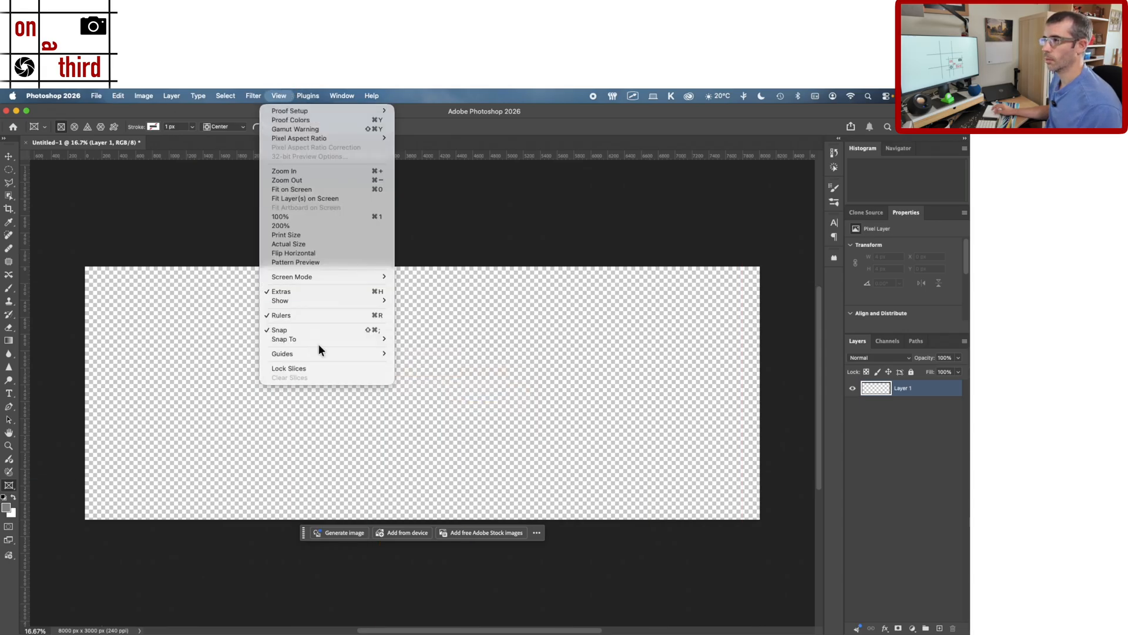
pyautogui.moveTo(311, 353)
pyautogui.click(443, 418)
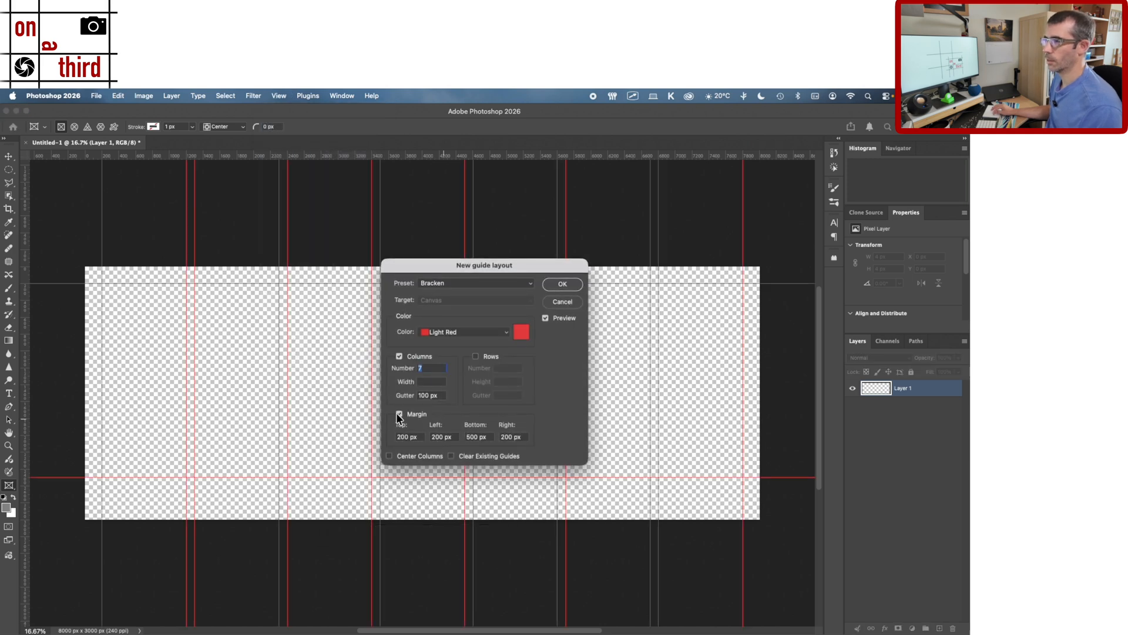
pyautogui.click(400, 415)
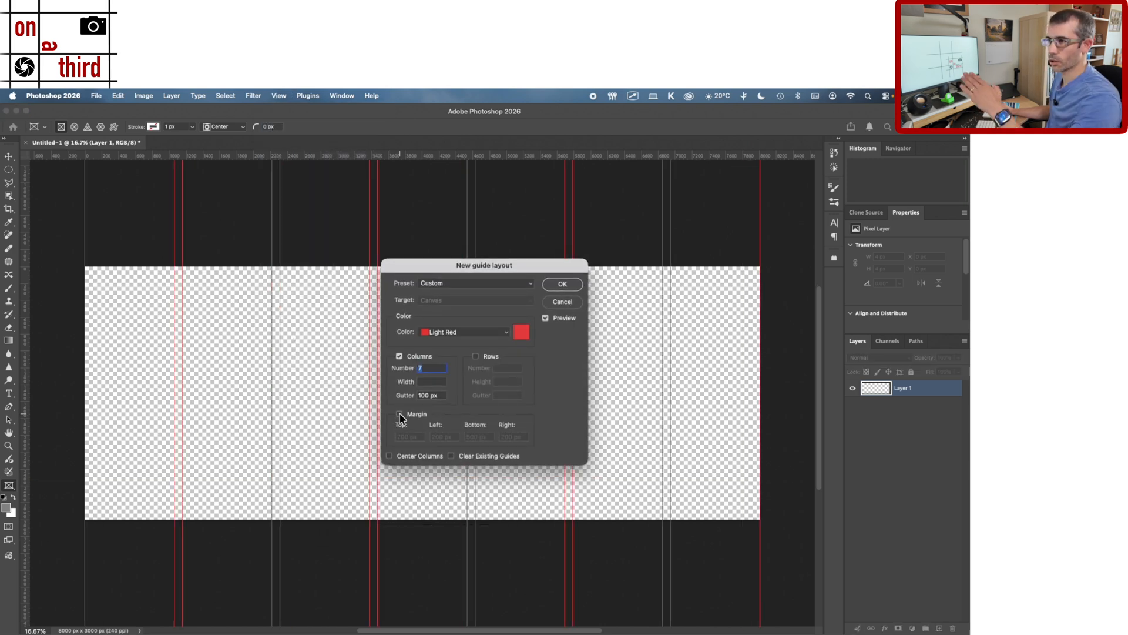
pyautogui.click(400, 415)
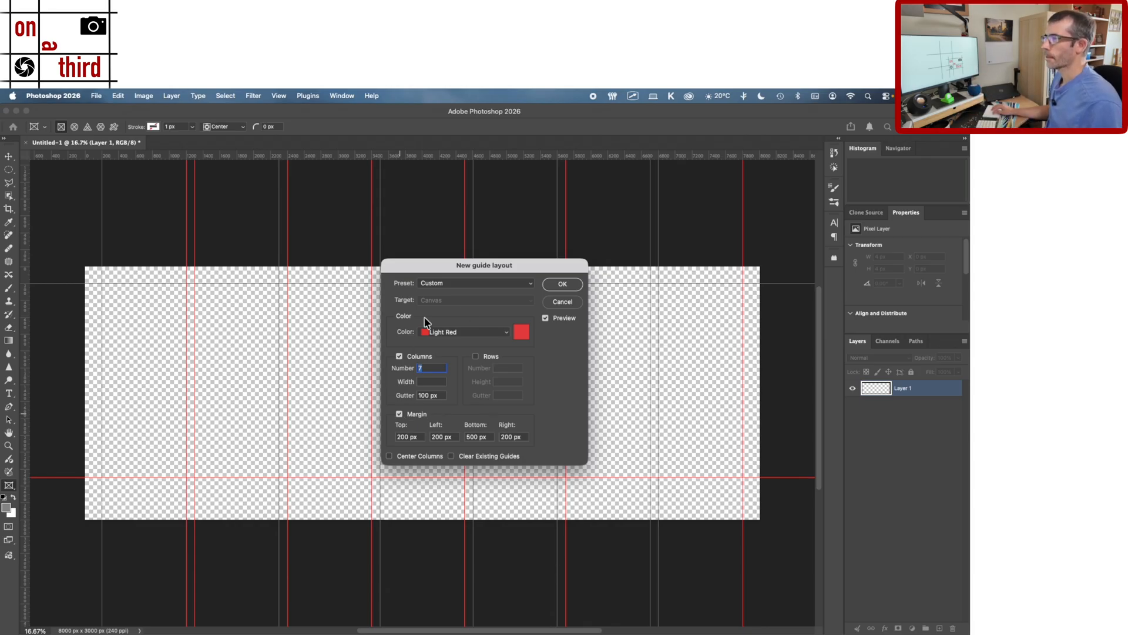
pyautogui.click(445, 283)
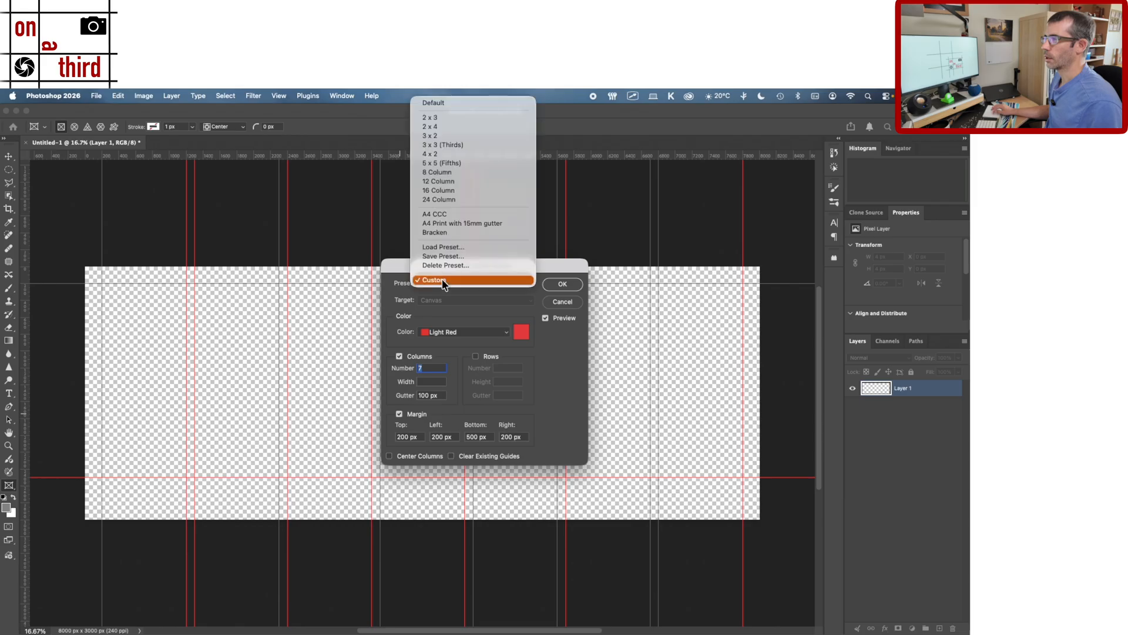
pyautogui.click(434, 232)
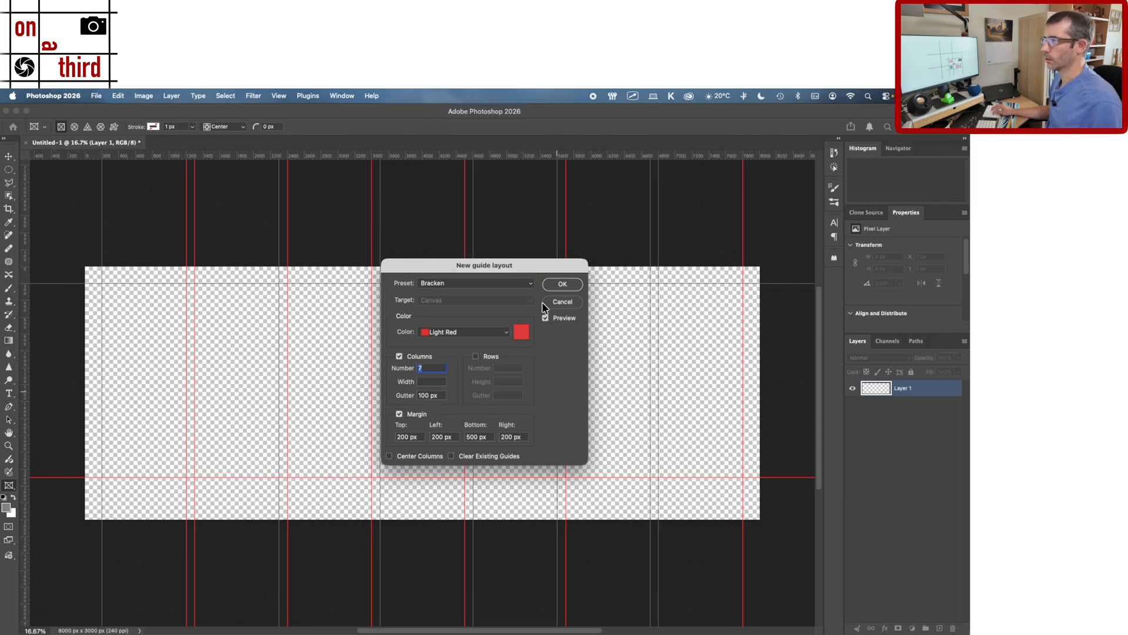
pyautogui.click(562, 284)
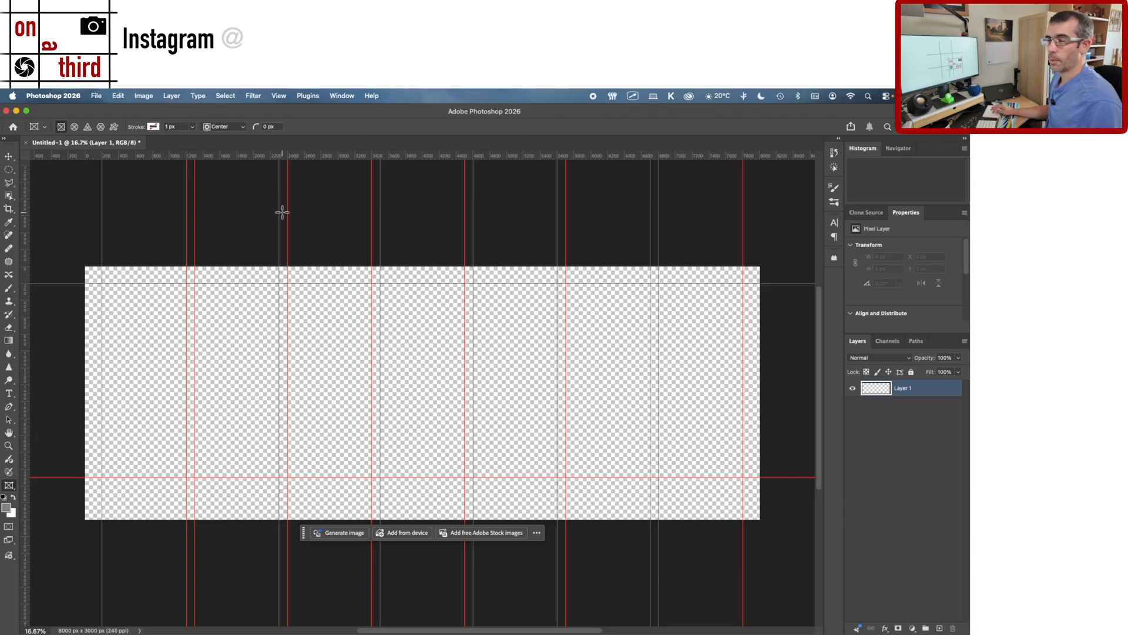
pyautogui.click(274, 93)
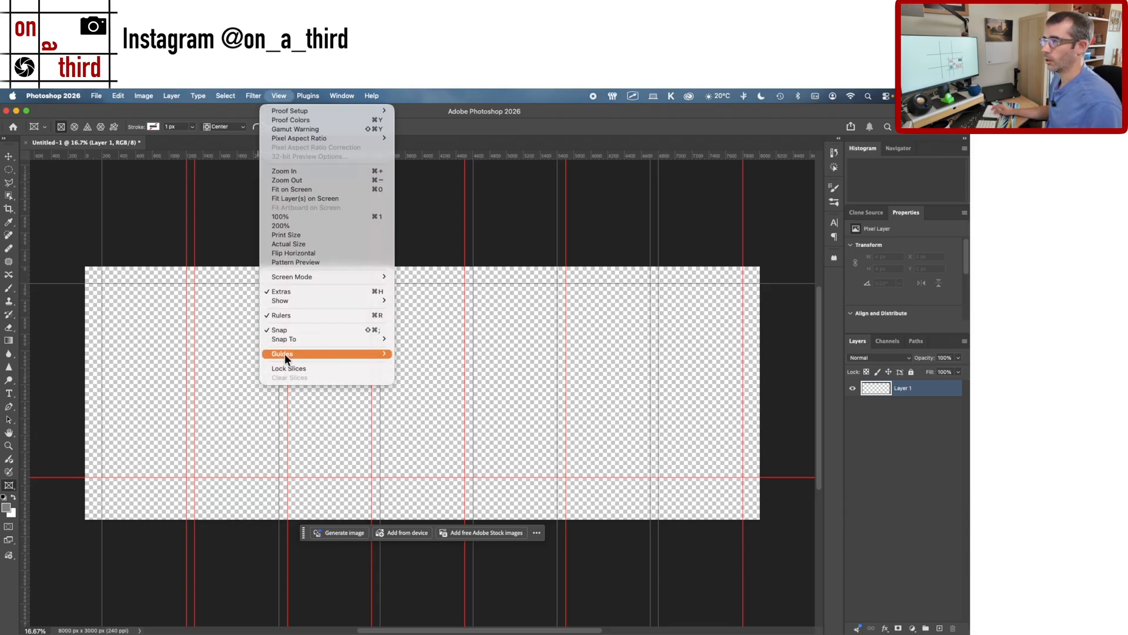
pyautogui.moveTo(284, 353)
pyautogui.click(303, 94)
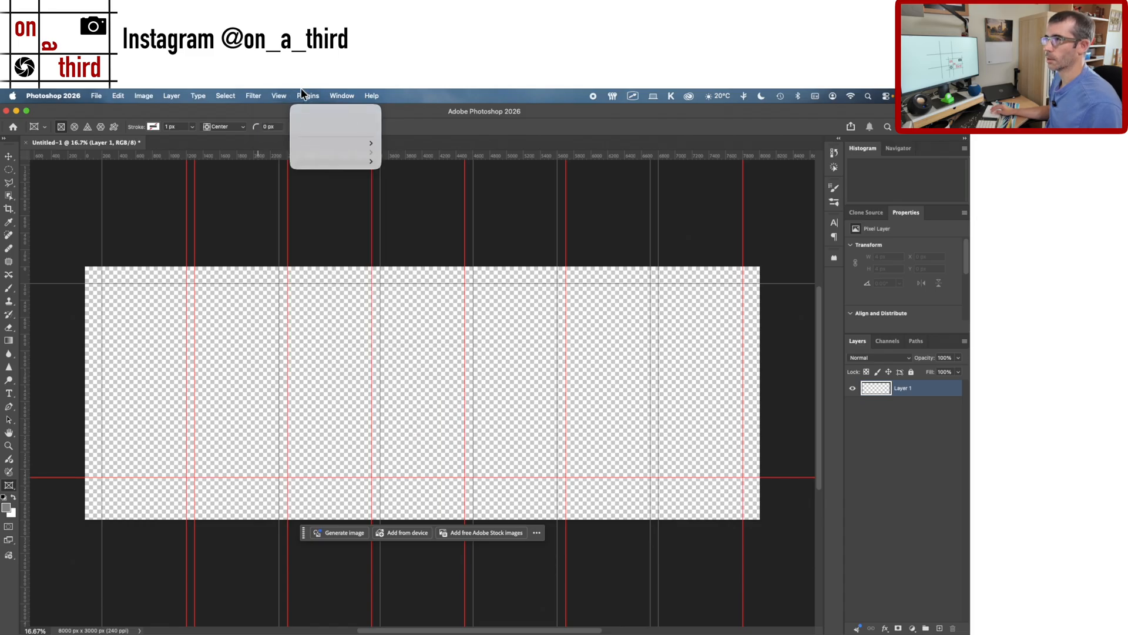
# With the Move tool, shift a first-gutter guide over to the second gutter and undo the move.
pyautogui.click(9, 156)
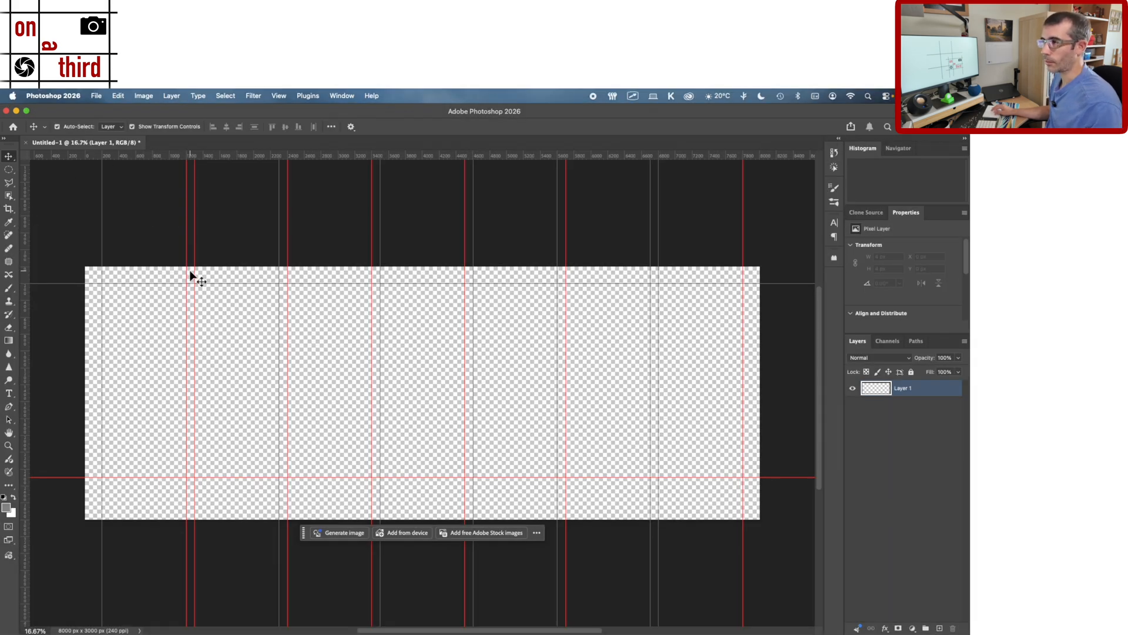
pyautogui.moveTo(196, 271); pyautogui.dragTo(283, 297)
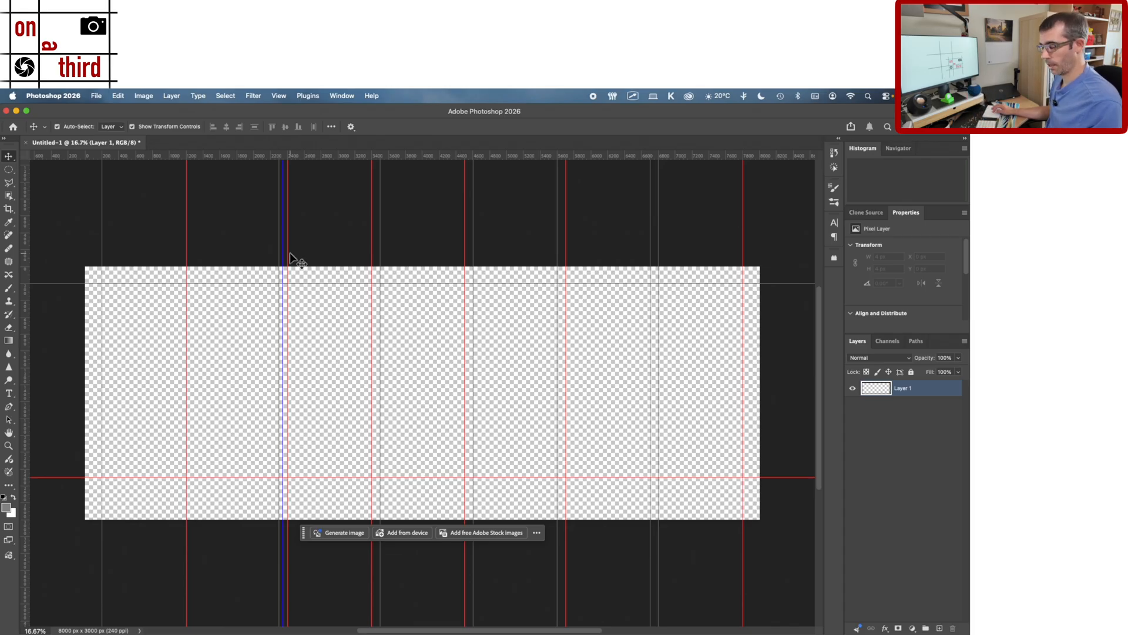
pyautogui.press('super+z')
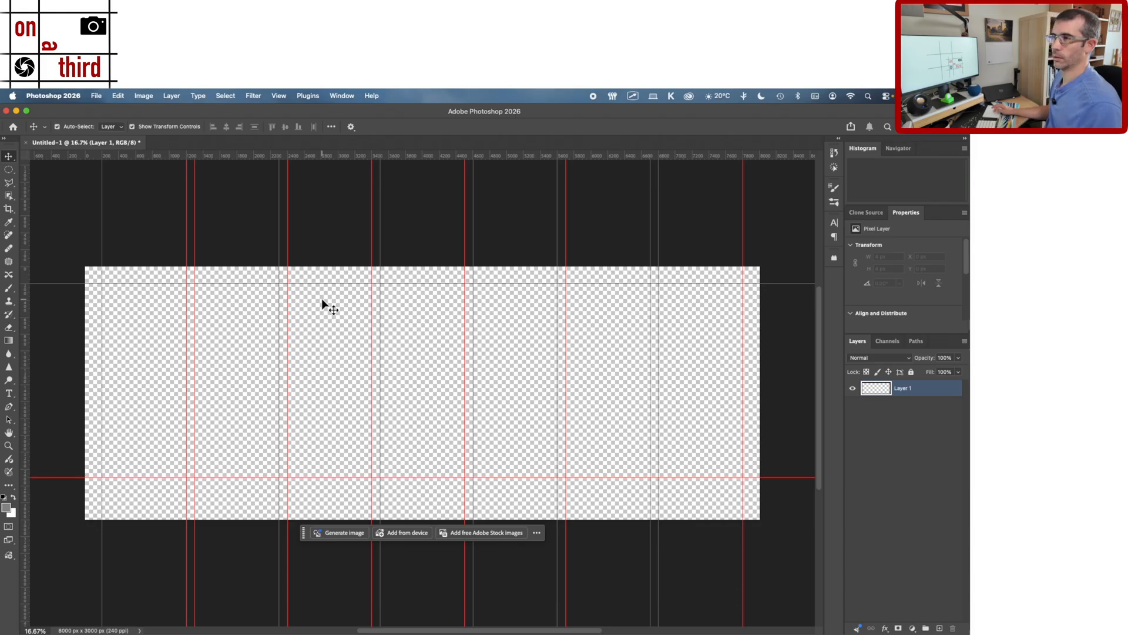
# Lock the guides so that they cannot be moved accidentally.
pyautogui.click(270, 94)
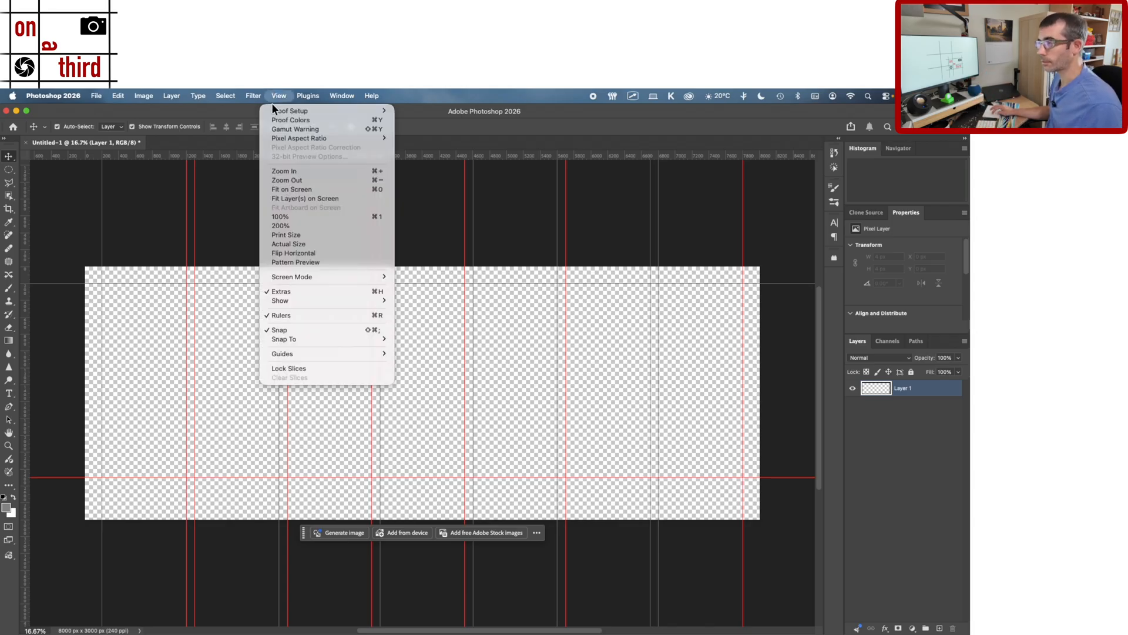
pyautogui.moveTo(294, 356)
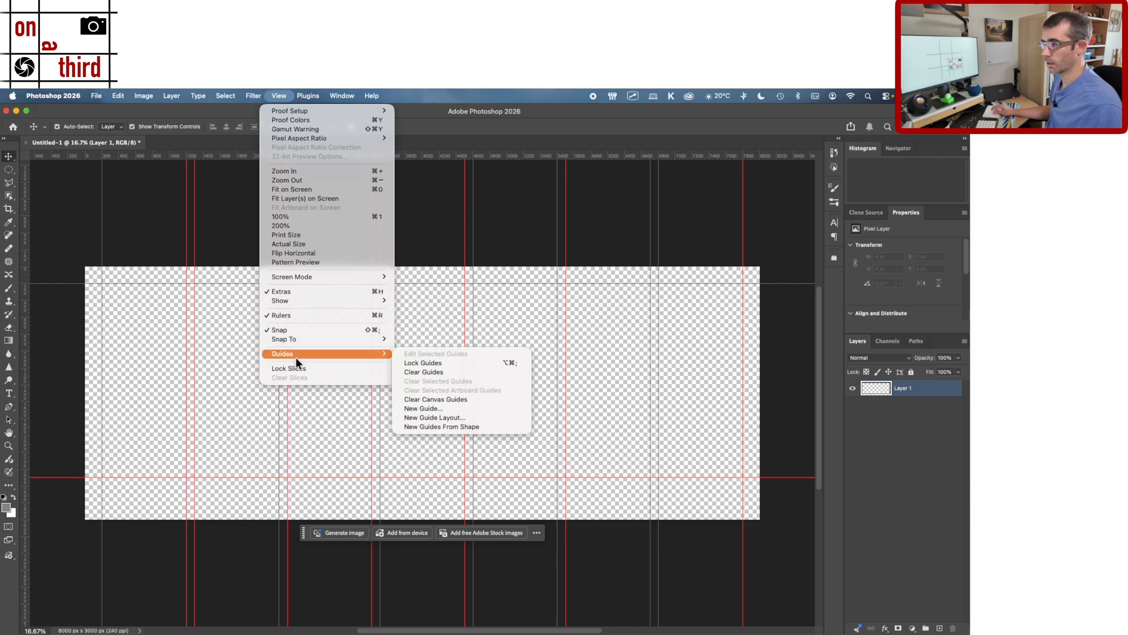
pyautogui.click(427, 363)
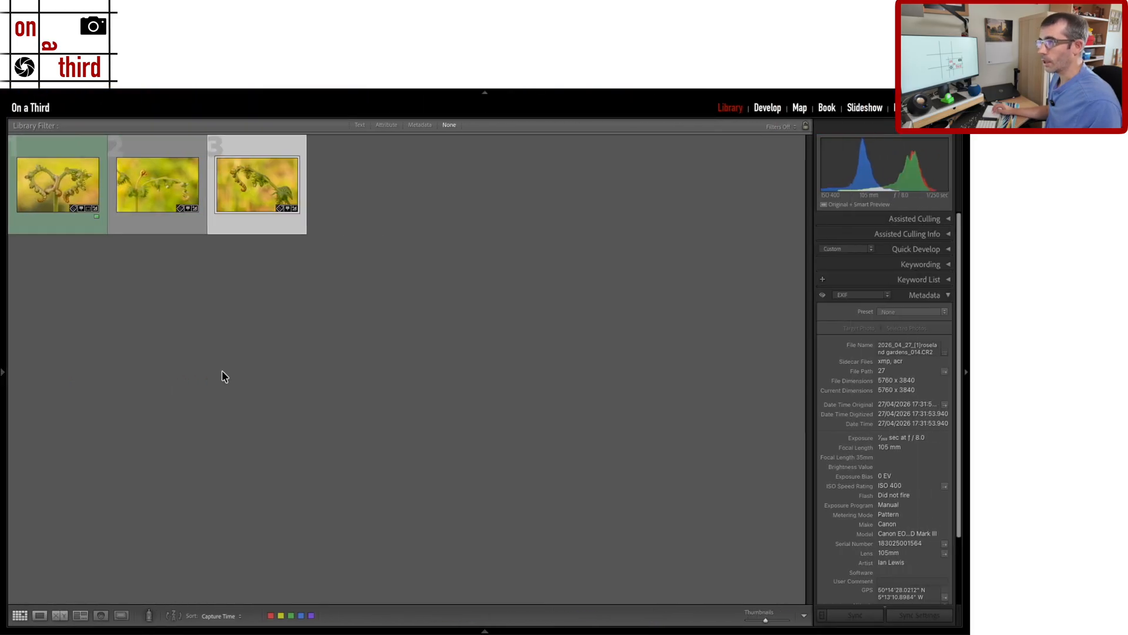
# In Lightroom, select all three fern photos and open them for editing in Photoshop.
pyautogui.click(78, 191)
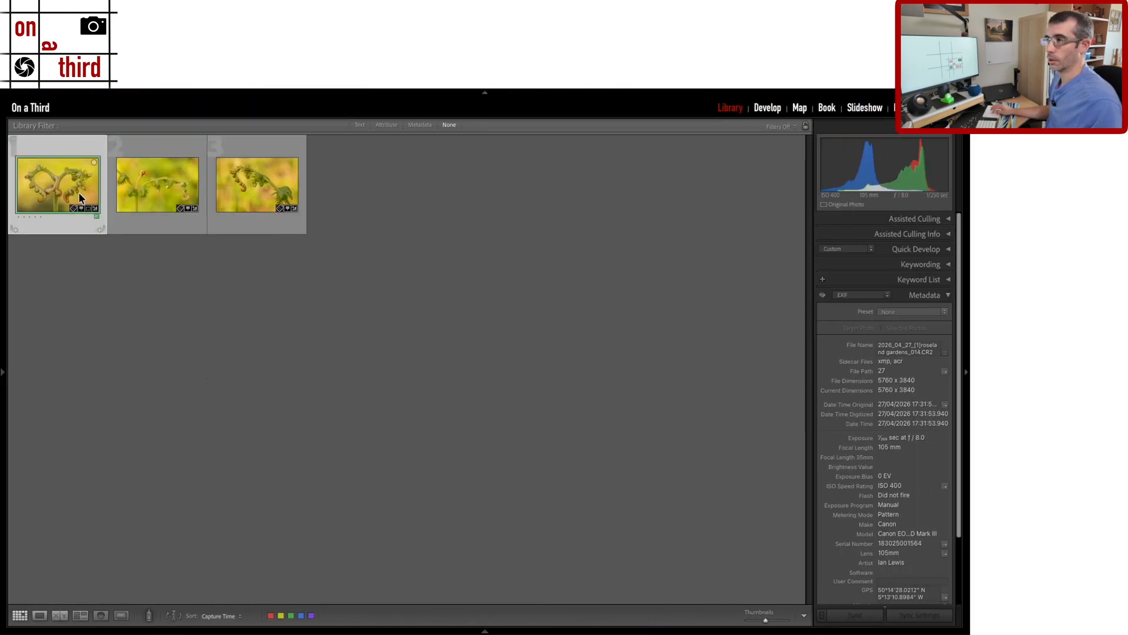
pyautogui.keyDown('shift'); pyautogui.click(261, 188); pyautogui.keyUp('shift')
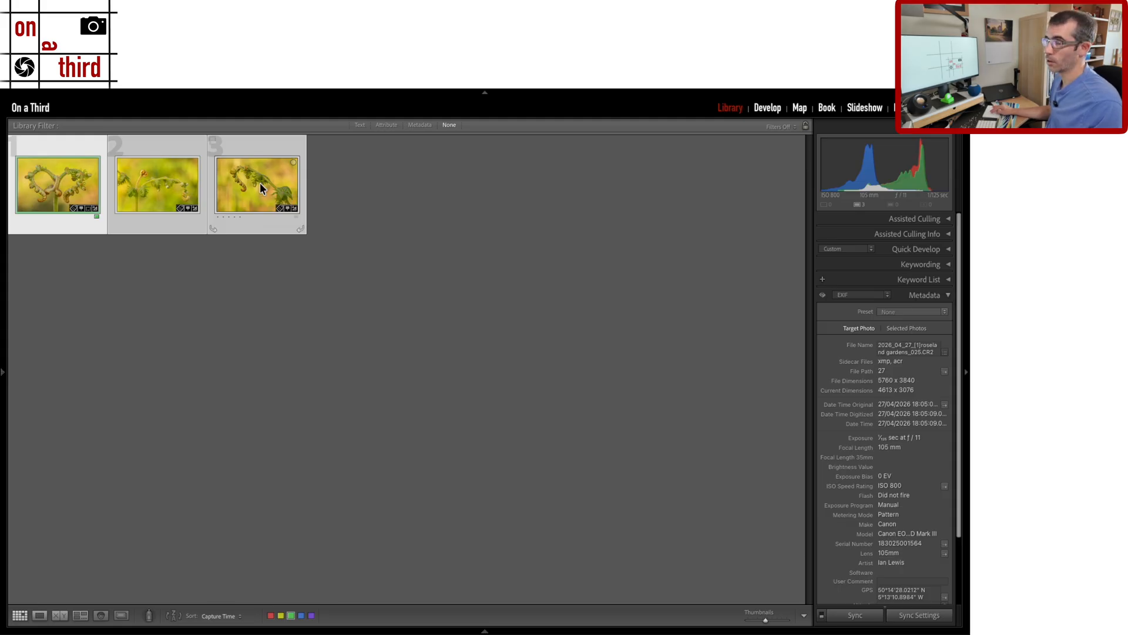
pyautogui.rightClick(261, 187)
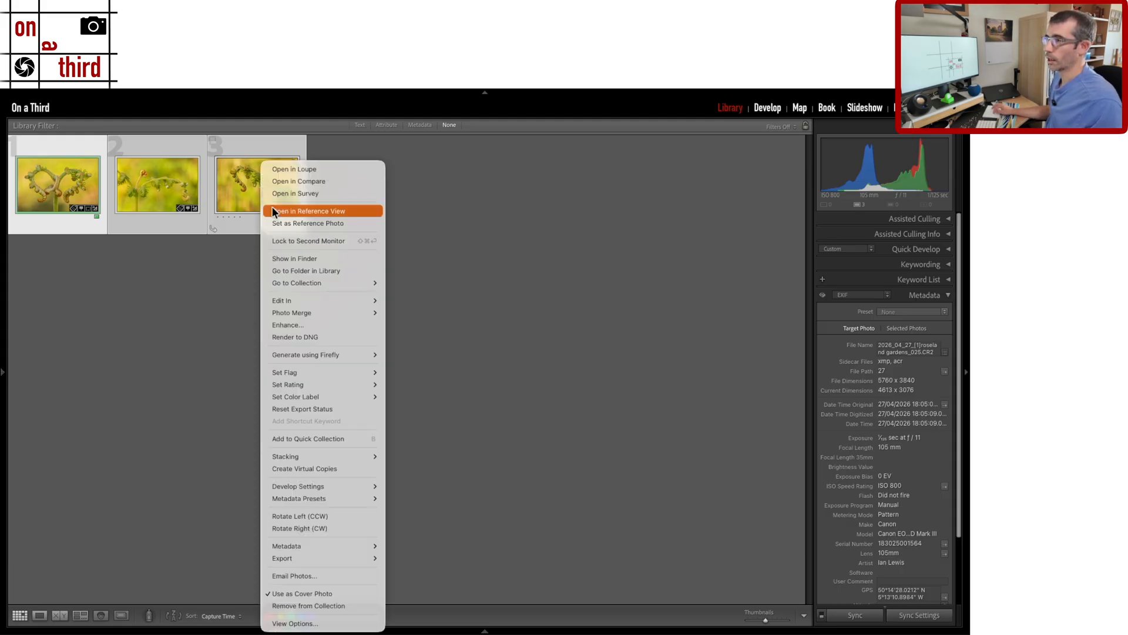
pyautogui.moveTo(304, 297)
pyautogui.click(413, 302)
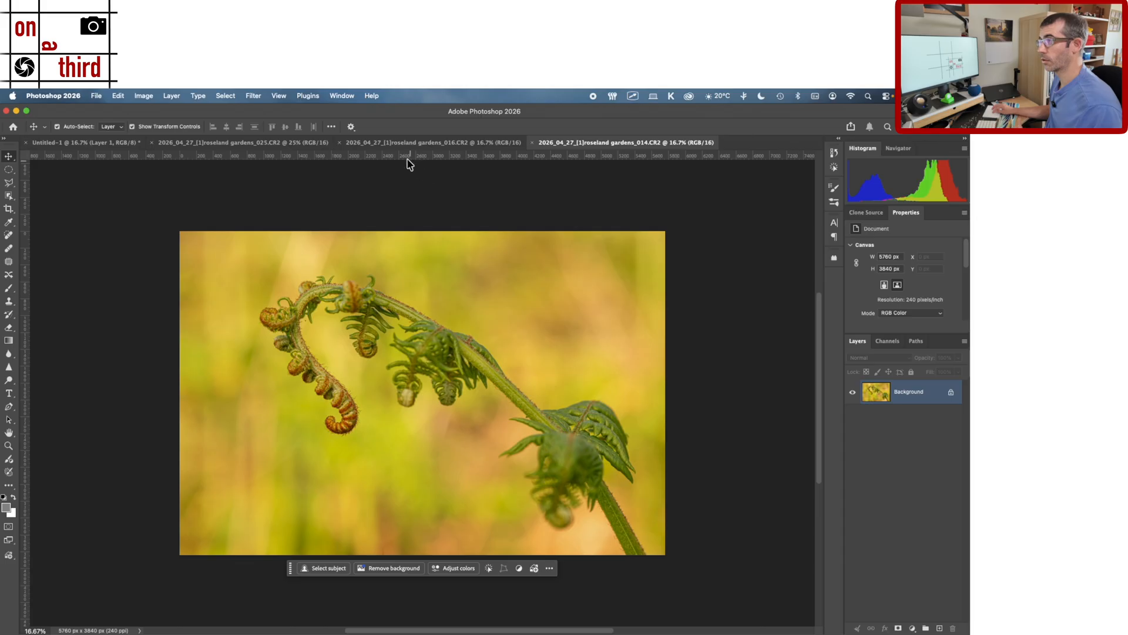
# View the opened fern photo documents and return to the Untitled-1 canvas.
pyautogui.click(414, 143)
pyautogui.click(271, 146)
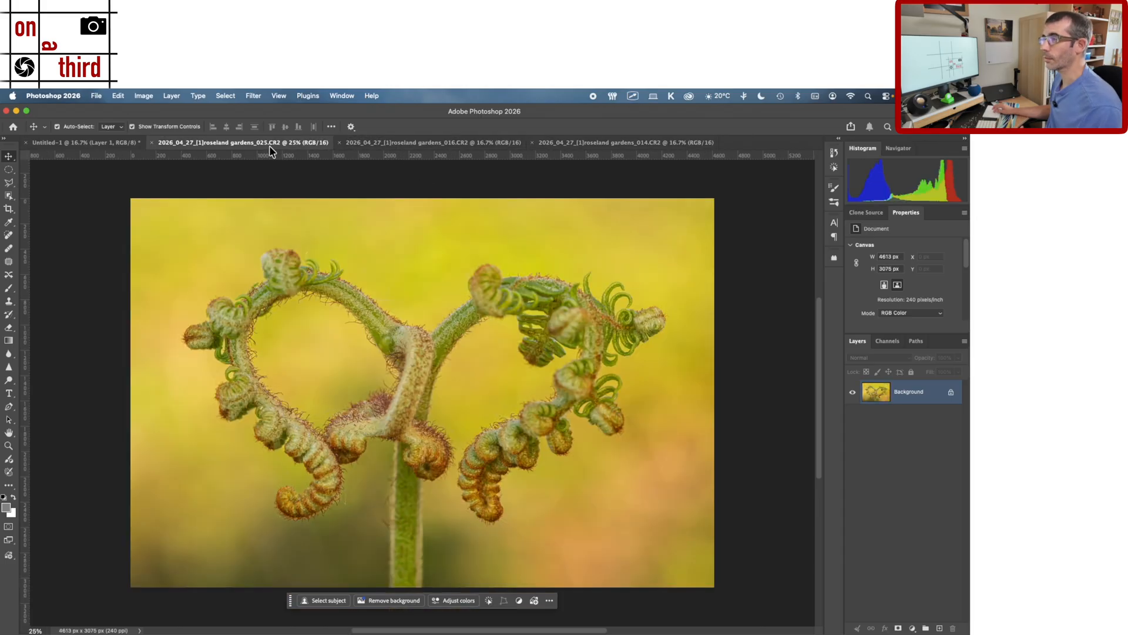
pyautogui.click(85, 141)
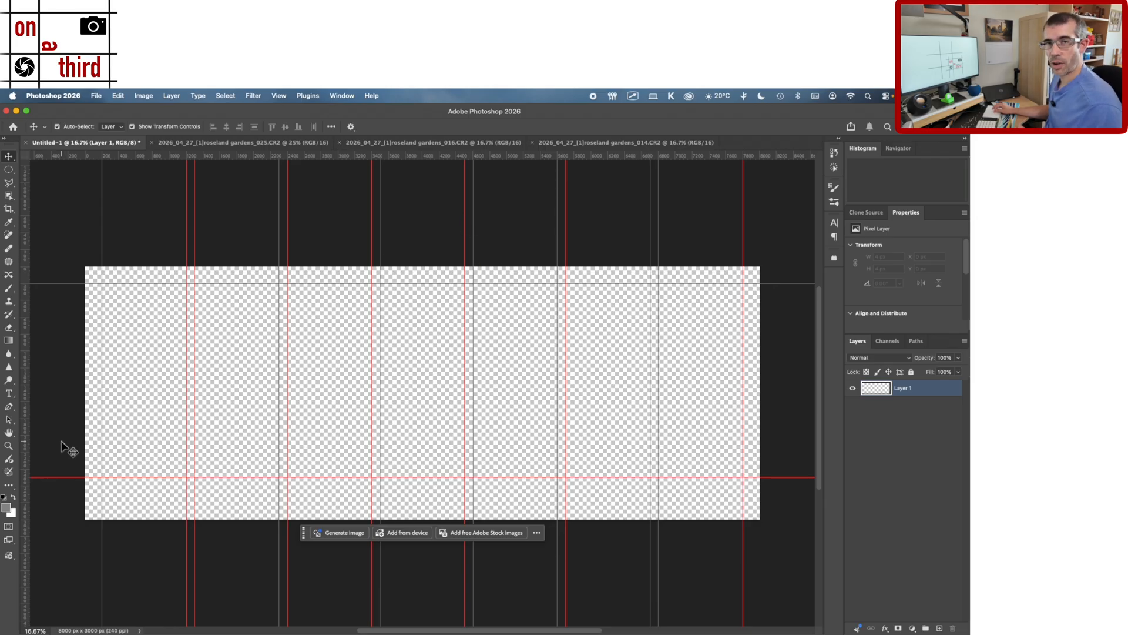
# Draw a 3200 x 2300 px rectangular frame with the Frame tool across the three middle columns, at X 2400 px and Y 200 px.
pyautogui.press('k')
pyautogui.press('k')
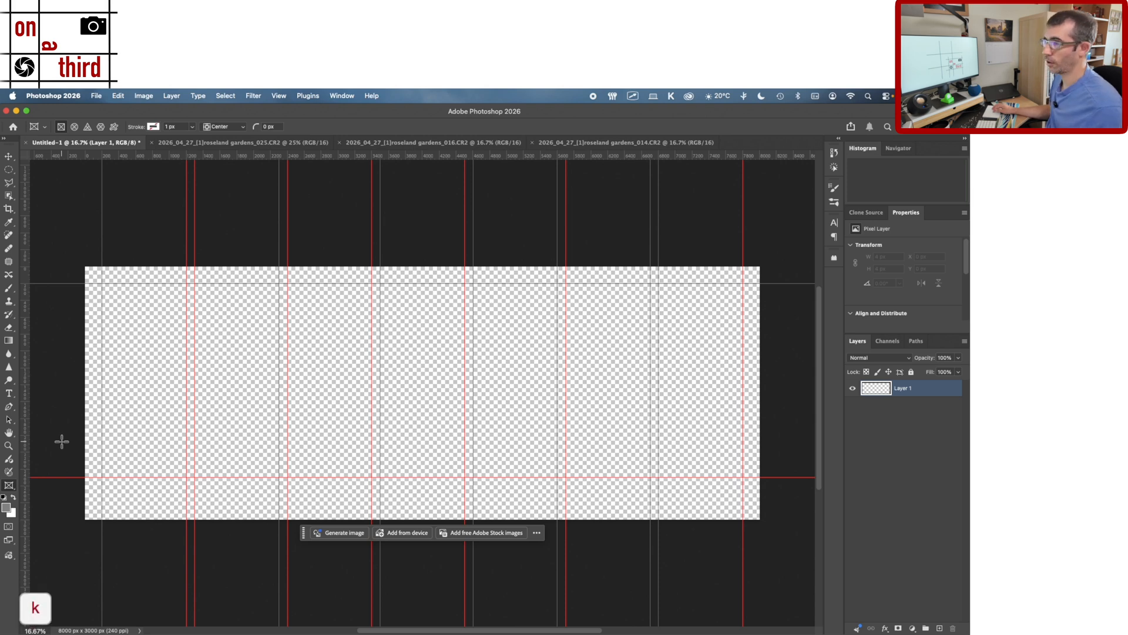
pyautogui.click(12, 492)
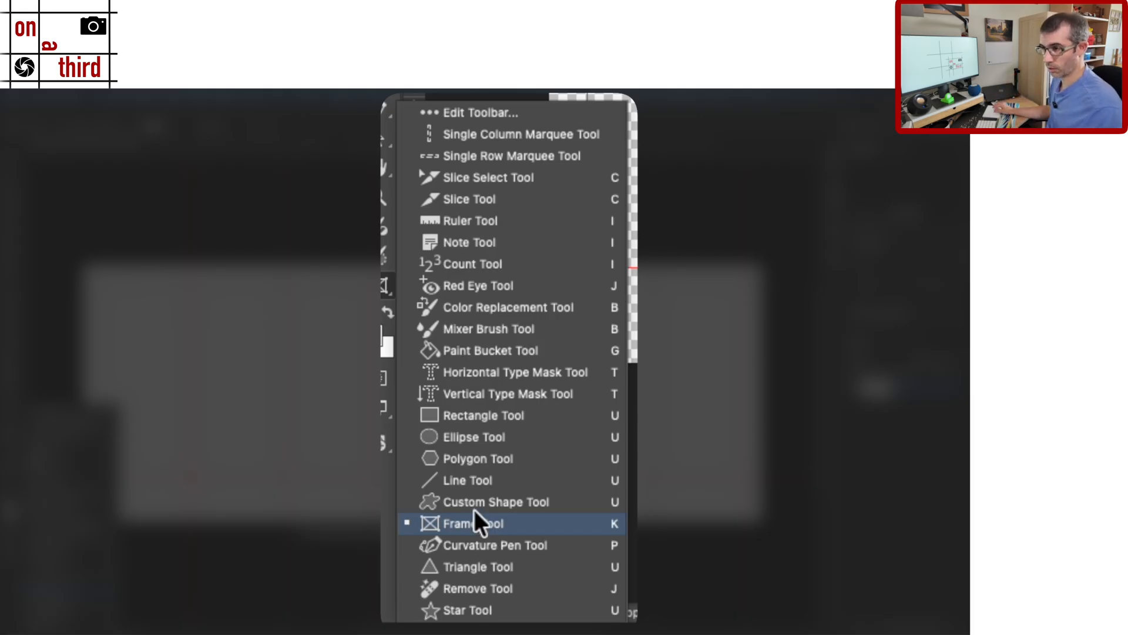
pyautogui.click(392, 327)
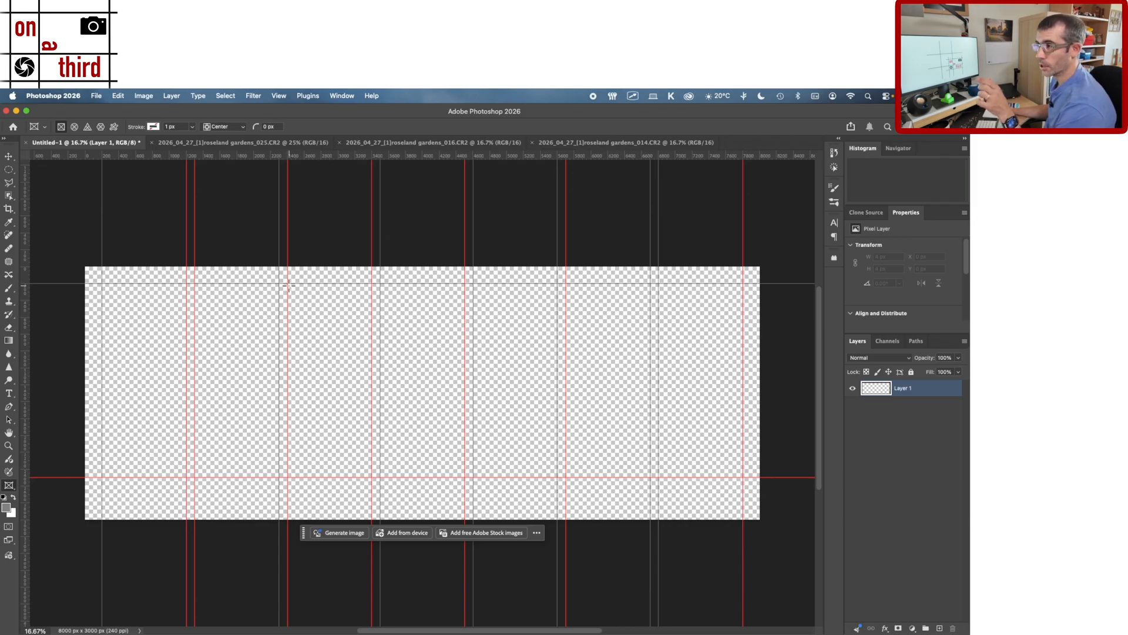
pyautogui.moveTo(287, 284); pyautogui.dragTo(555, 476)
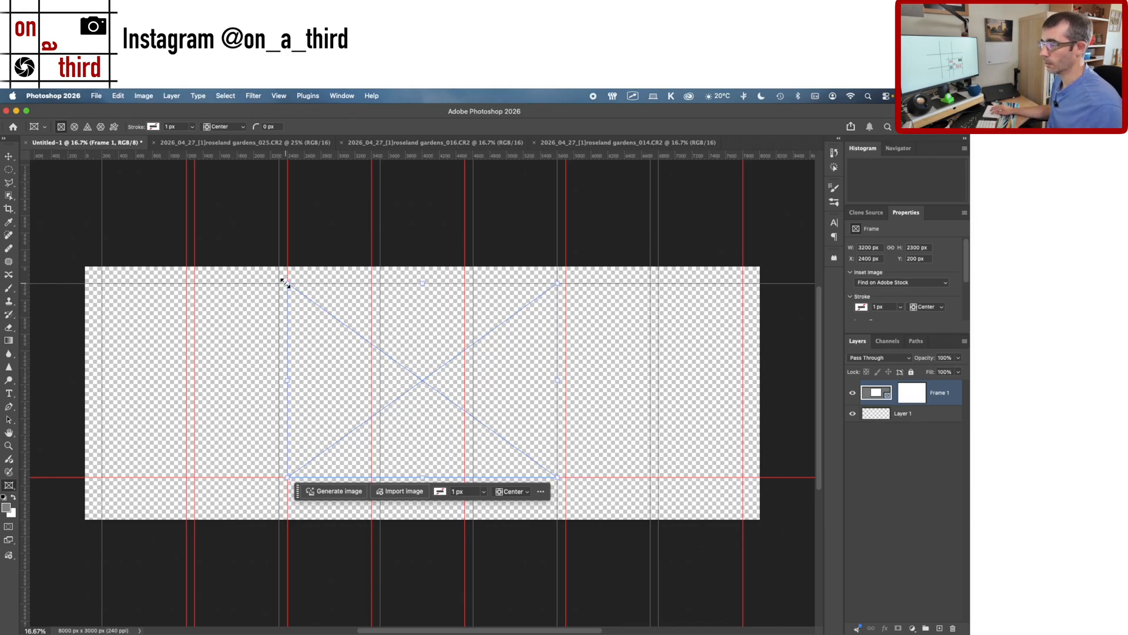
pyautogui.press('Delete')
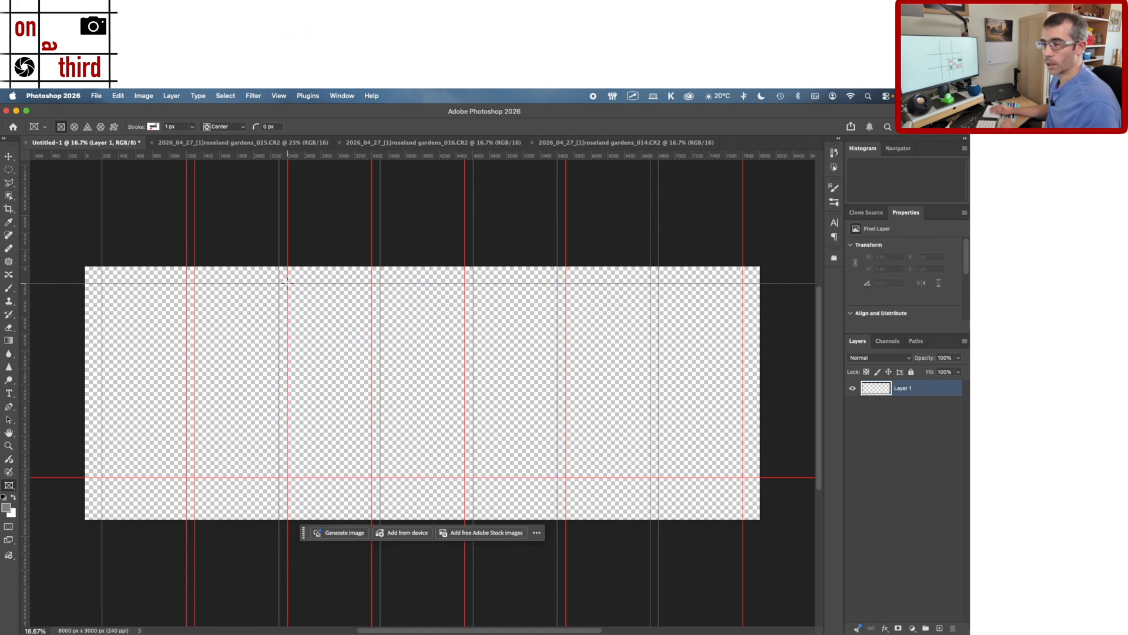
pyautogui.moveTo(285, 283); pyautogui.dragTo(527, 470)
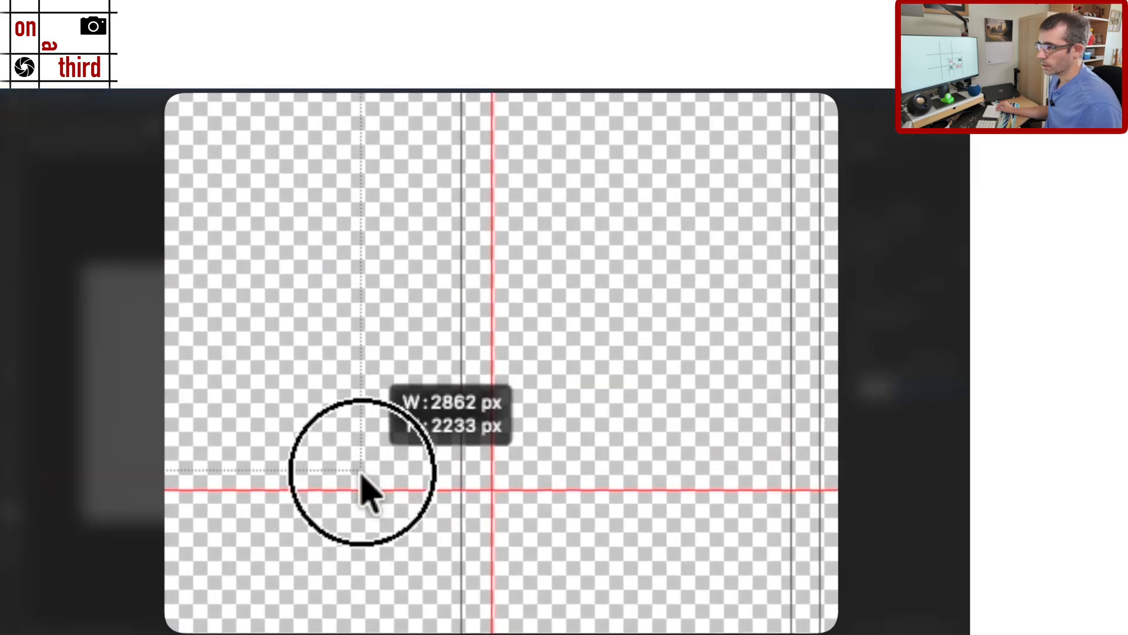
pyautogui.moveTo(360, 475); pyautogui.dragTo(456, 492)
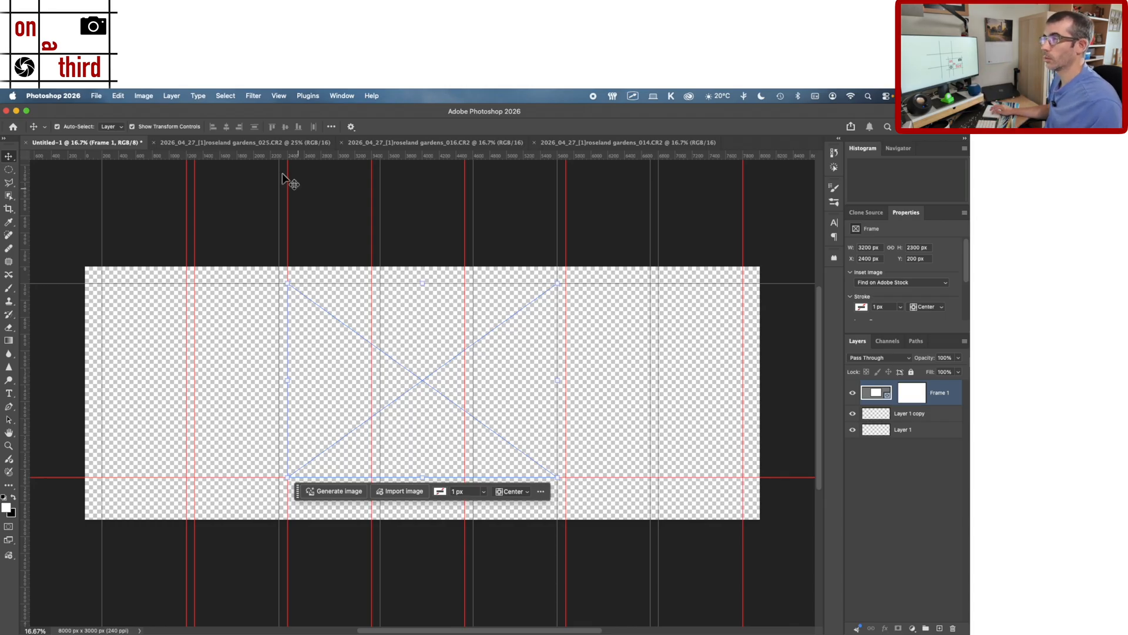
# Copy the whole heart-shaped fern photo from the roseland gardens_025 document and paste it into the frame on the Untitled-1 canvas.
pyautogui.click(230, 143)
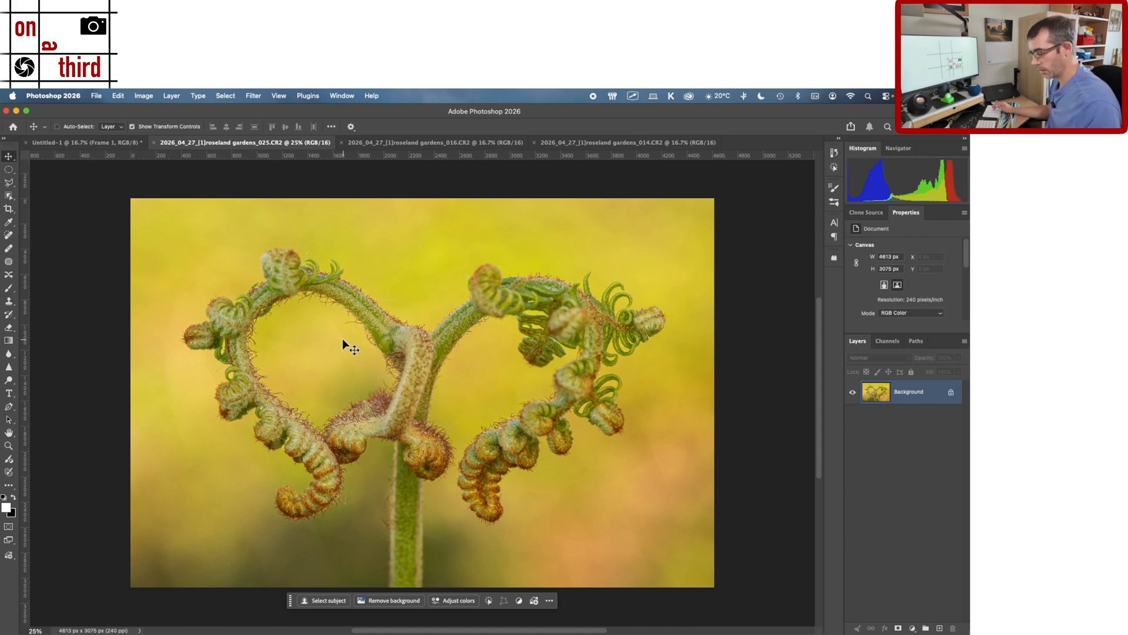
pyautogui.press('super+a')
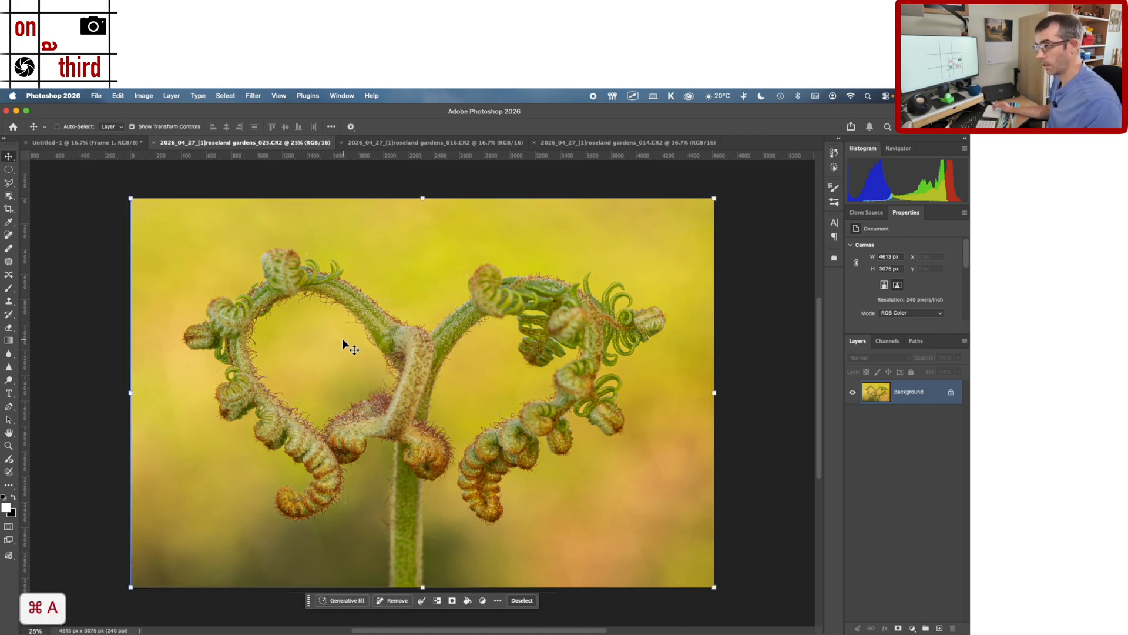
pyautogui.press('super+c')
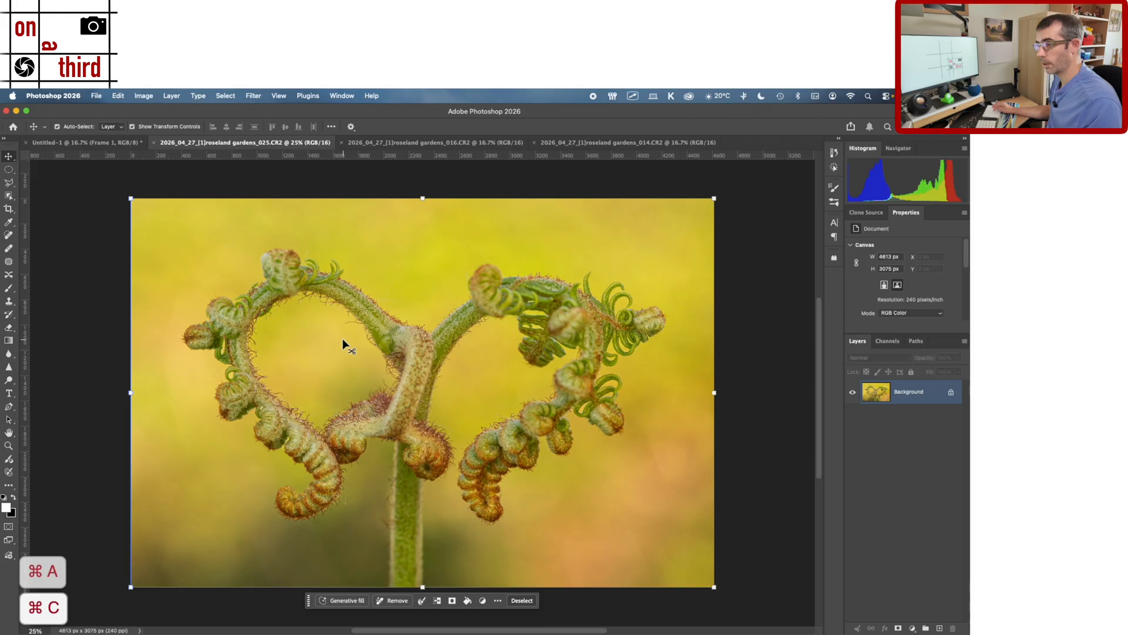
pyautogui.click(51, 142)
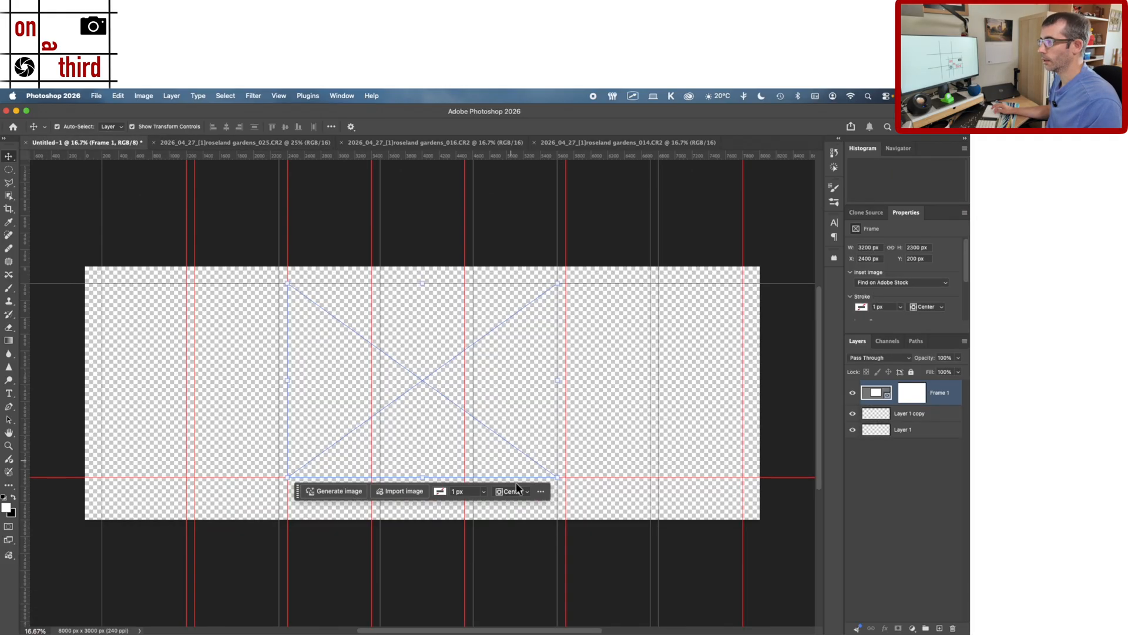
pyautogui.press('super+v')
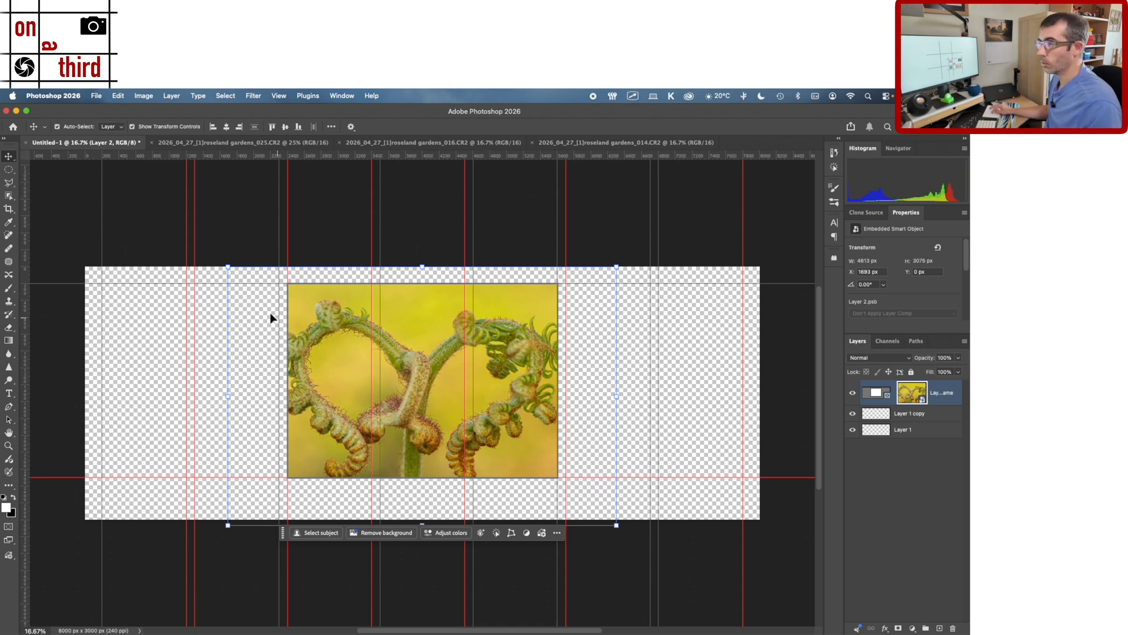
# Scale the framed photo to 77.63% and reposition it so the fern is centred and the image fills the frame.
pyautogui.moveTo(228, 267); pyautogui.dragTo(287, 303)
pyautogui.moveTo(399, 375); pyautogui.dragTo(378, 354)
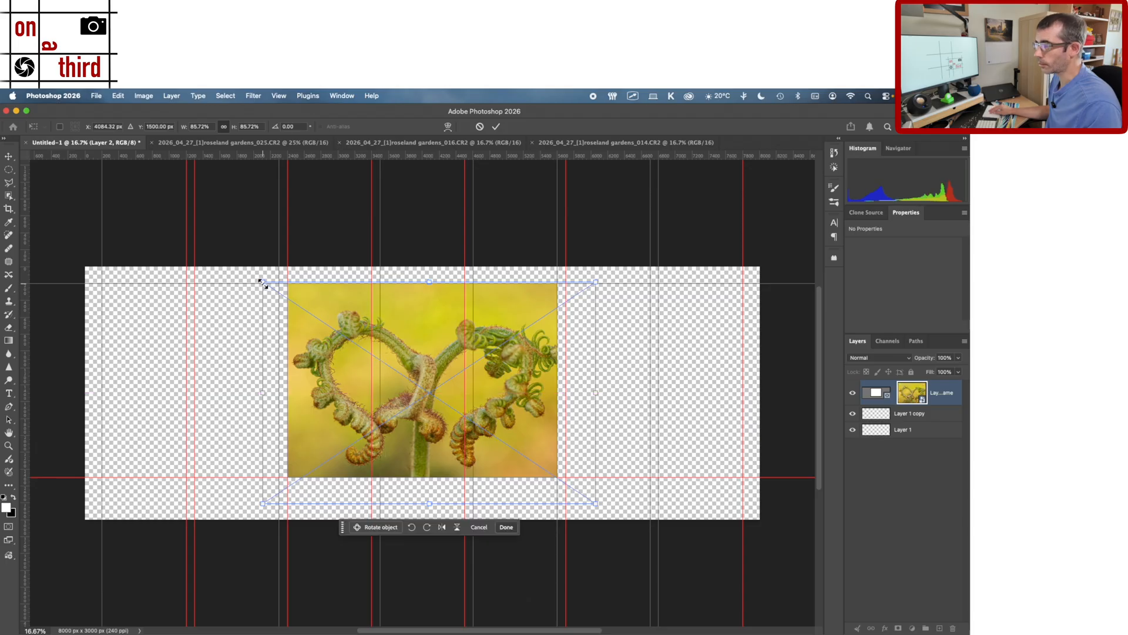
pyautogui.moveTo(263, 283); pyautogui.dragTo(294, 297)
pyautogui.moveTo(423, 382); pyautogui.dragTo(395, 362)
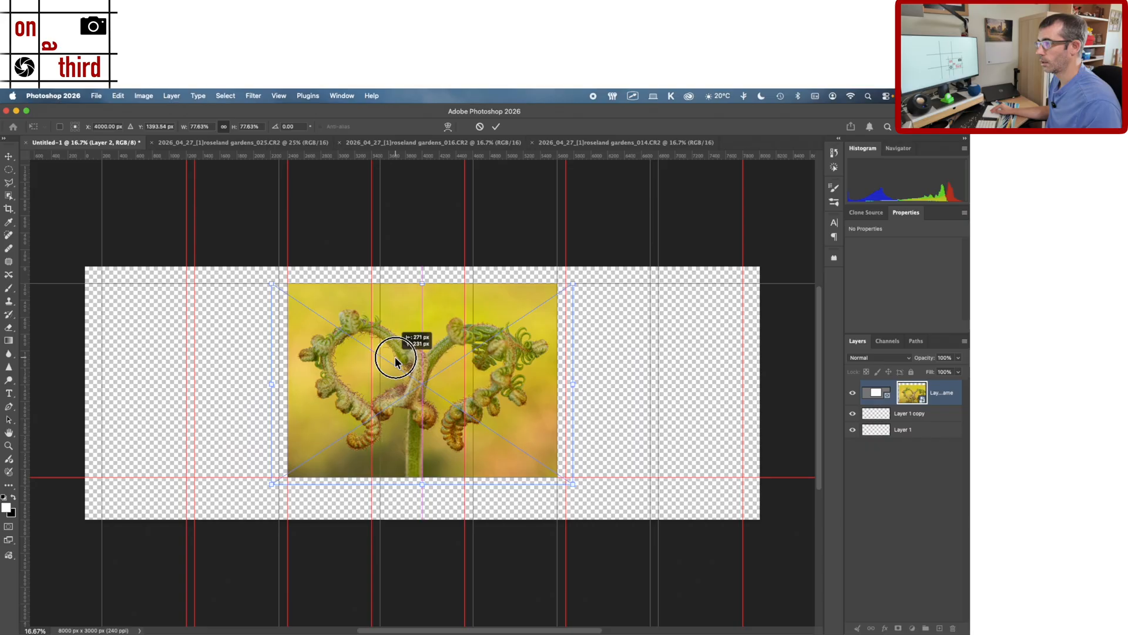
pyautogui.moveTo(394, 357); pyautogui.dragTo(395, 348)
pyautogui.press('Return')
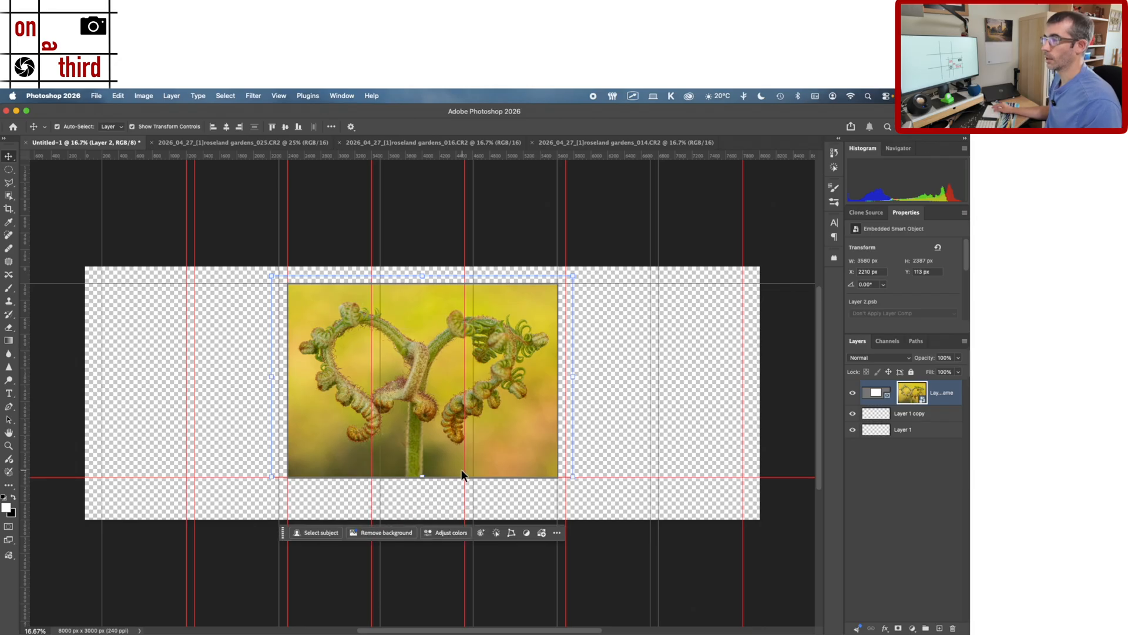
# Try enlarging the heart-shaped fern photo inside the centre frame with Free Transform and undo the change.
pyautogui.click(876, 397)
pyautogui.click(905, 398)
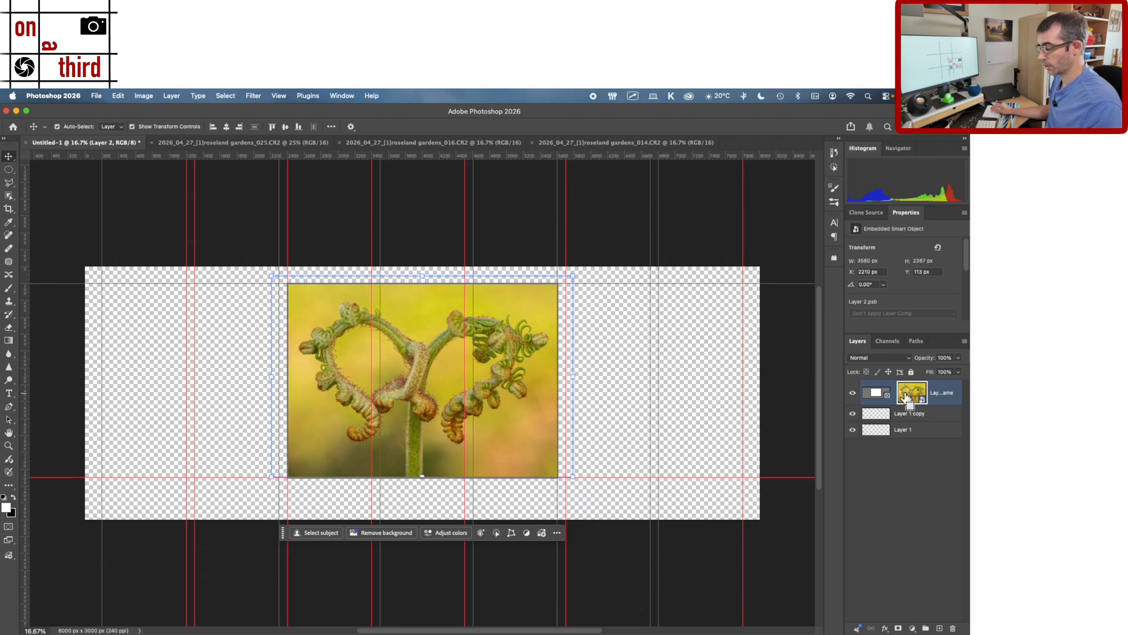
pyautogui.press('super+t')
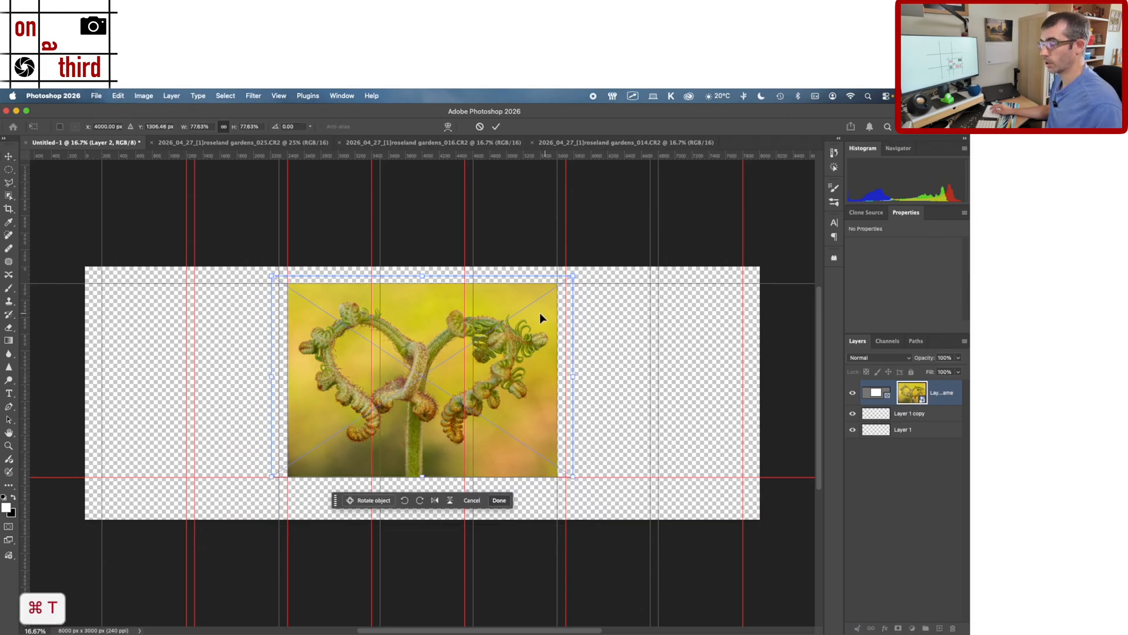
pyautogui.moveTo(573, 275); pyautogui.dragTo(684, 233)
pyautogui.press('Return')
pyautogui.press('super+z')
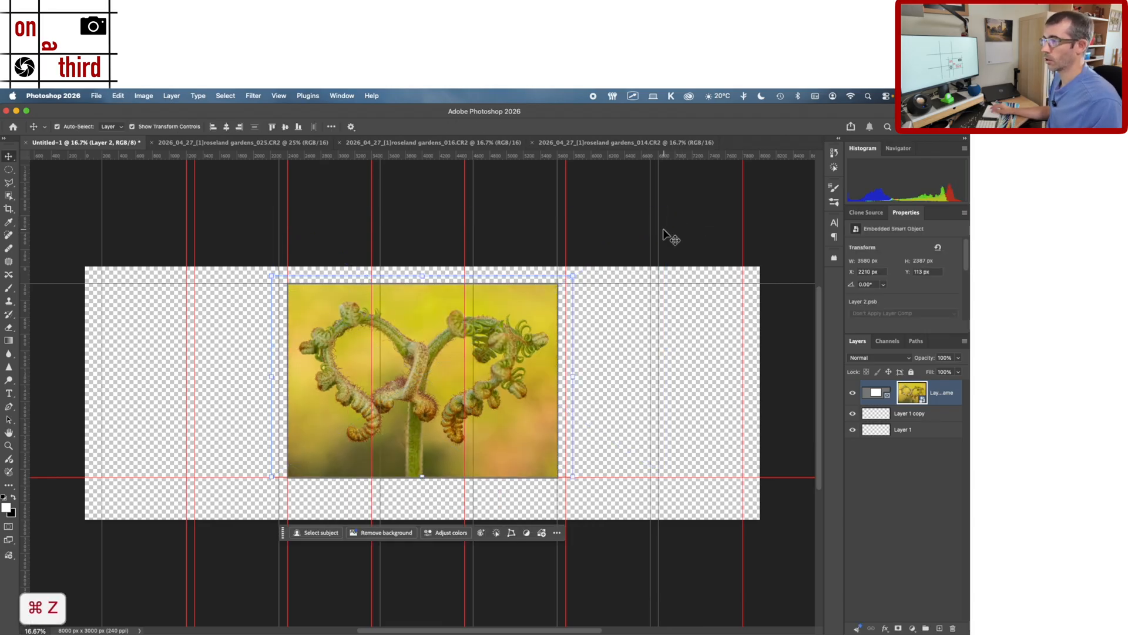
# Deselect the centre photo and draw a 2100 x 2300 px rectangular frame over the first two columns, at X 200 px and Y 200 px.
pyautogui.click(651, 552)
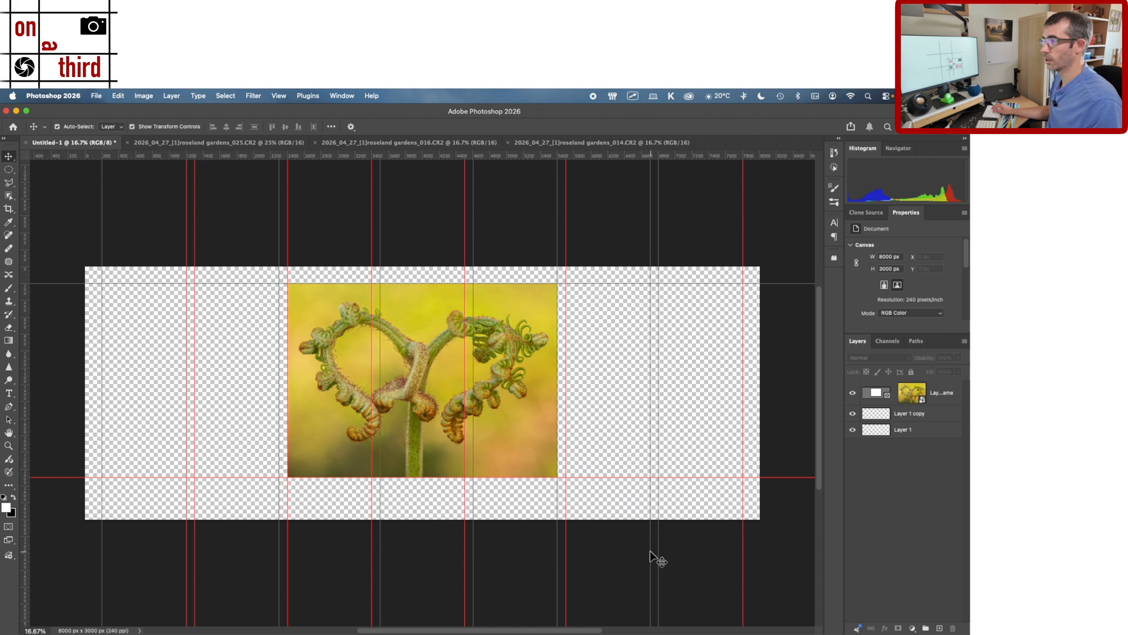
pyautogui.press('k')
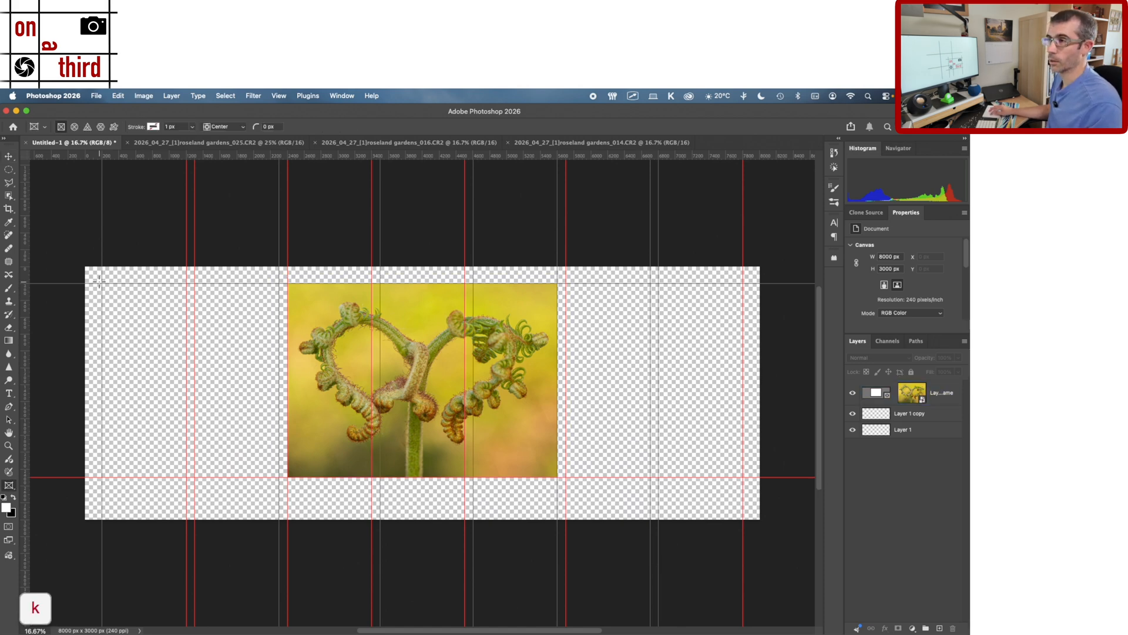
pyautogui.moveTo(102, 284); pyautogui.dragTo(276, 477)
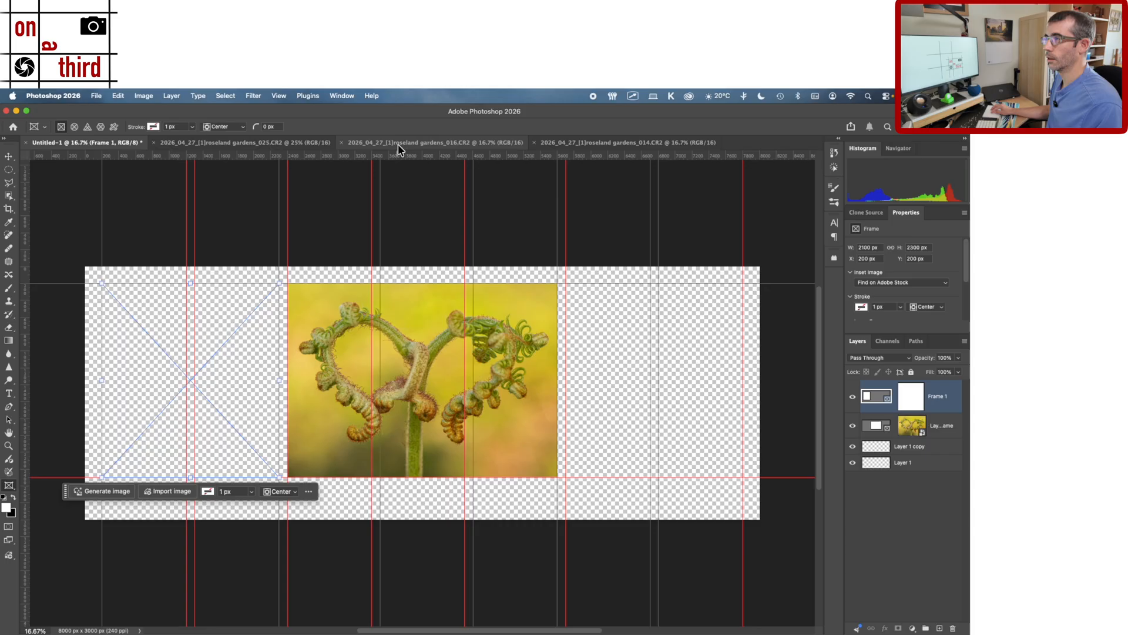
# Copy the whole photo from the roseland gardens_016 document and paste it into the first frame on the Untitled-1 canvas.
pyautogui.click(393, 144)
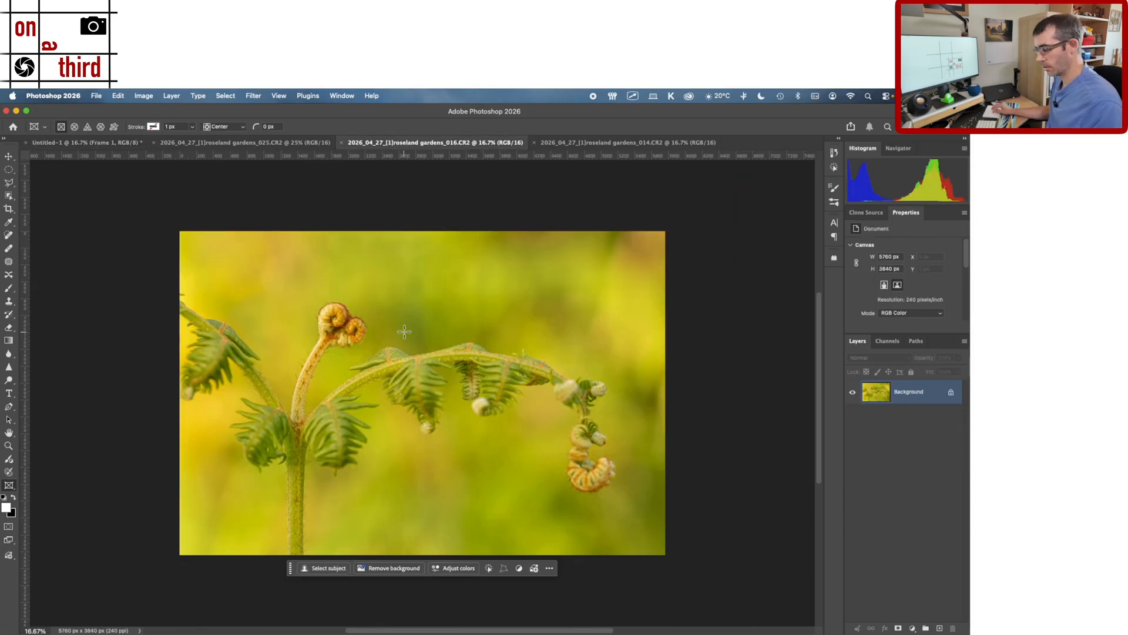
pyautogui.press('super+a')
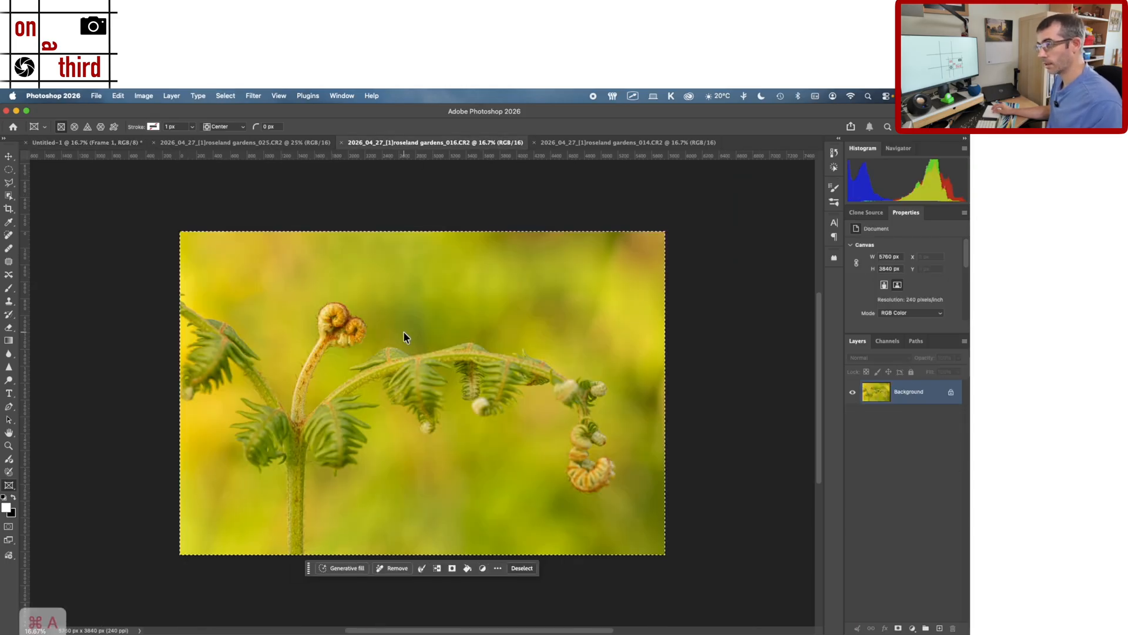
pyautogui.press('super+c')
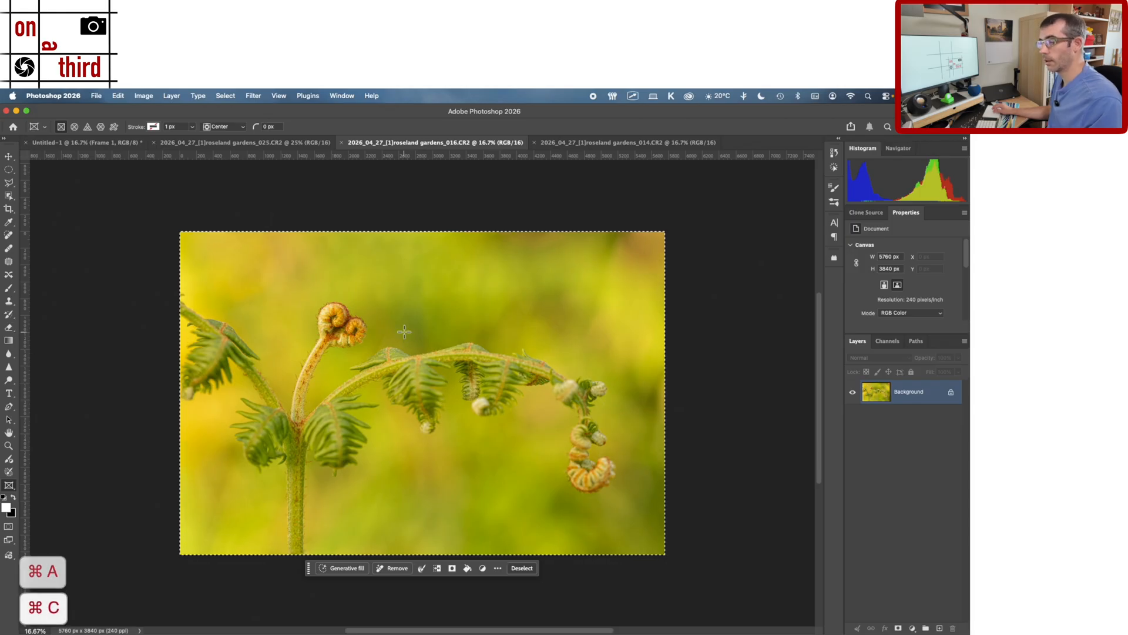
pyautogui.click(94, 144)
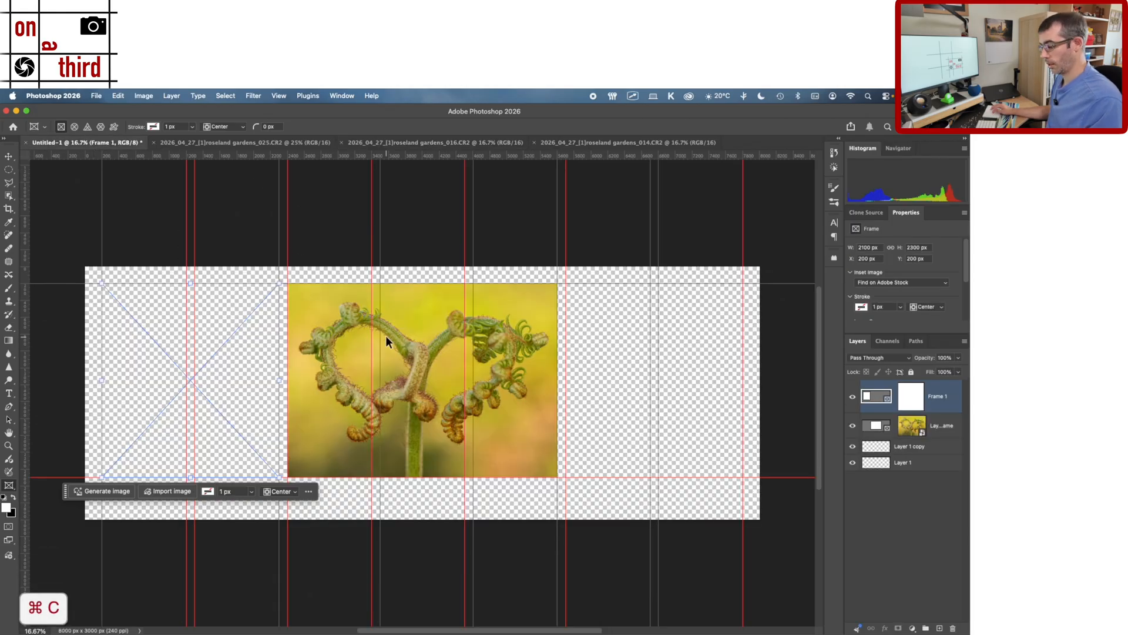
pyautogui.press('super+v')
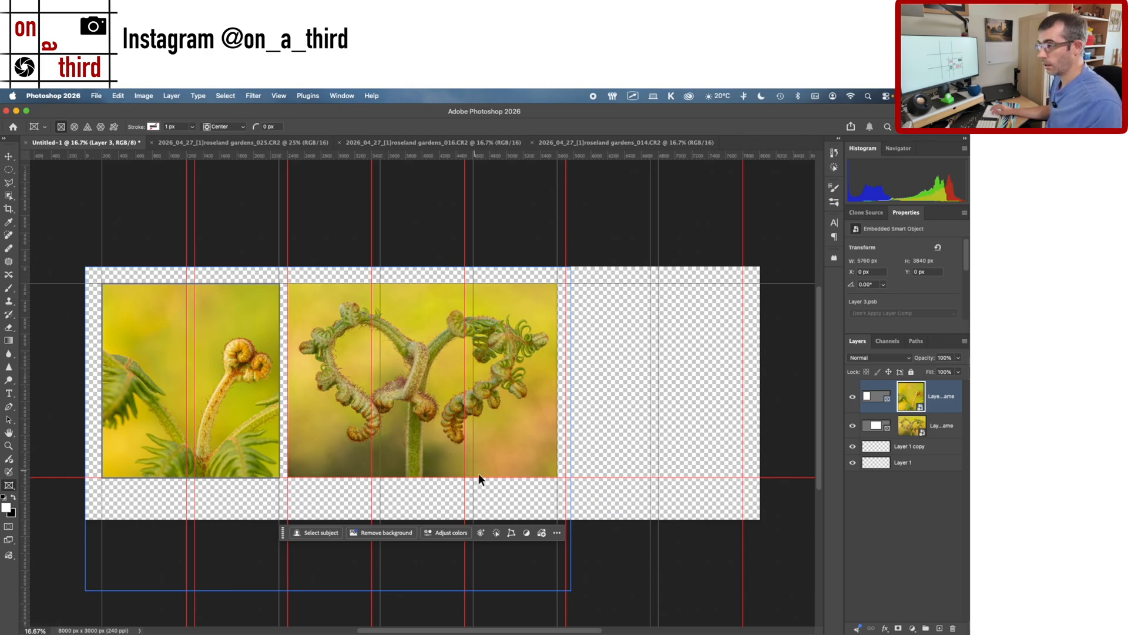
# Scale the first frame's photo to 76.93% and reposition it so the curled frond sits near the frame's upper left.
pyautogui.press('super+t')
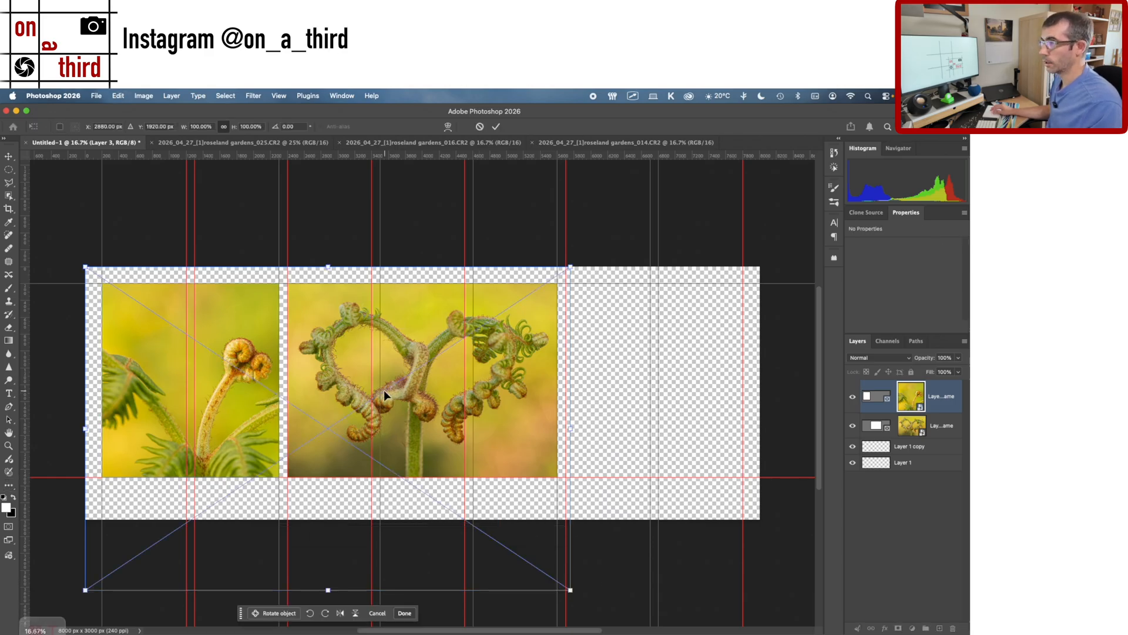
pyautogui.moveTo(569, 266); pyautogui.dragTo(400, 343)
pyautogui.moveTo(218, 403); pyautogui.dragTo(181, 288)
pyautogui.moveTo(372, 475); pyautogui.dragTo(418, 503)
pyautogui.moveTo(245, 357)
pyautogui.mouseDown()
pyautogui.moveTo(257, 332)
pyautogui.moveTo(245, 353)
pyautogui.mouseUp()
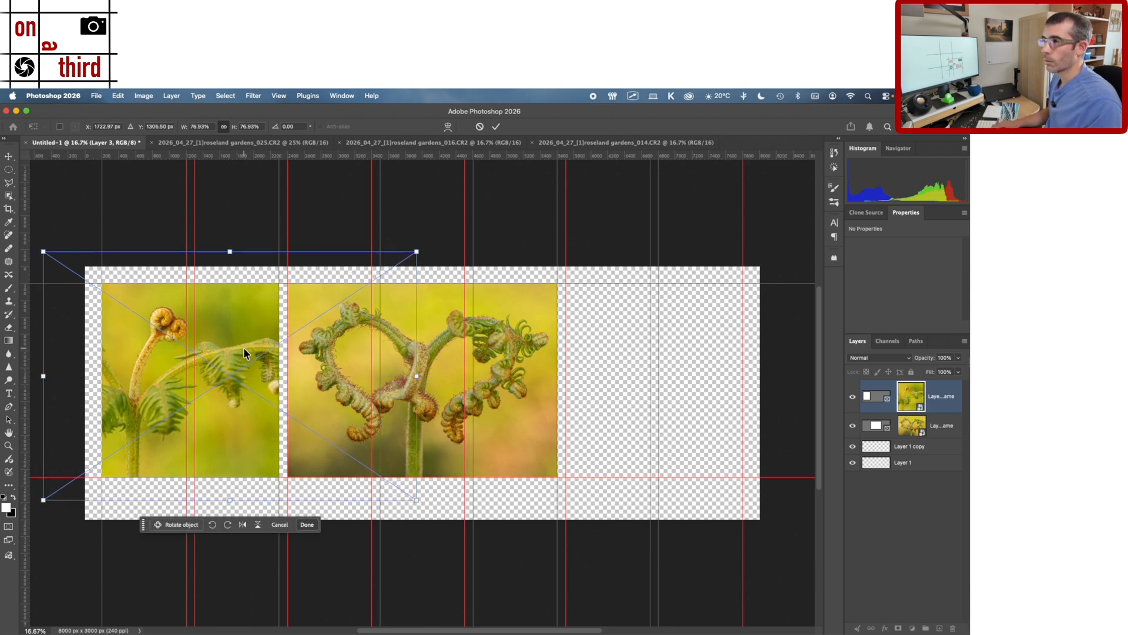
pyautogui.press('Return')
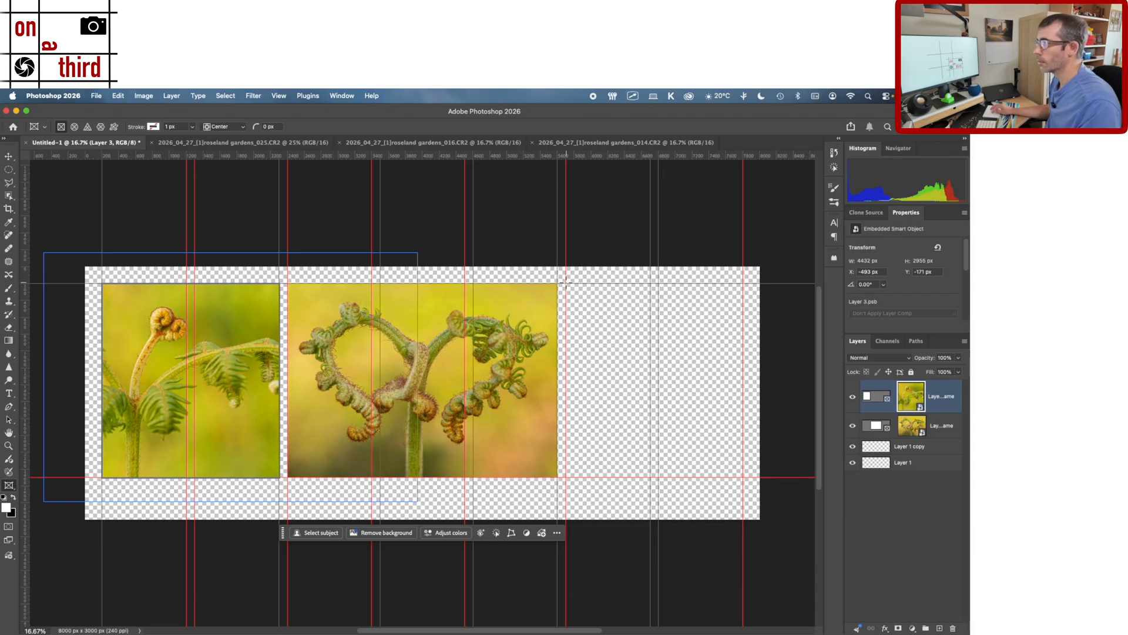
# Draw a 2100 x 2300 px frame at X 5700 px and Y 200 px and paste the whole roseland gardens_014 photo into it.
pyautogui.moveTo(566, 285); pyautogui.dragTo(741, 476)
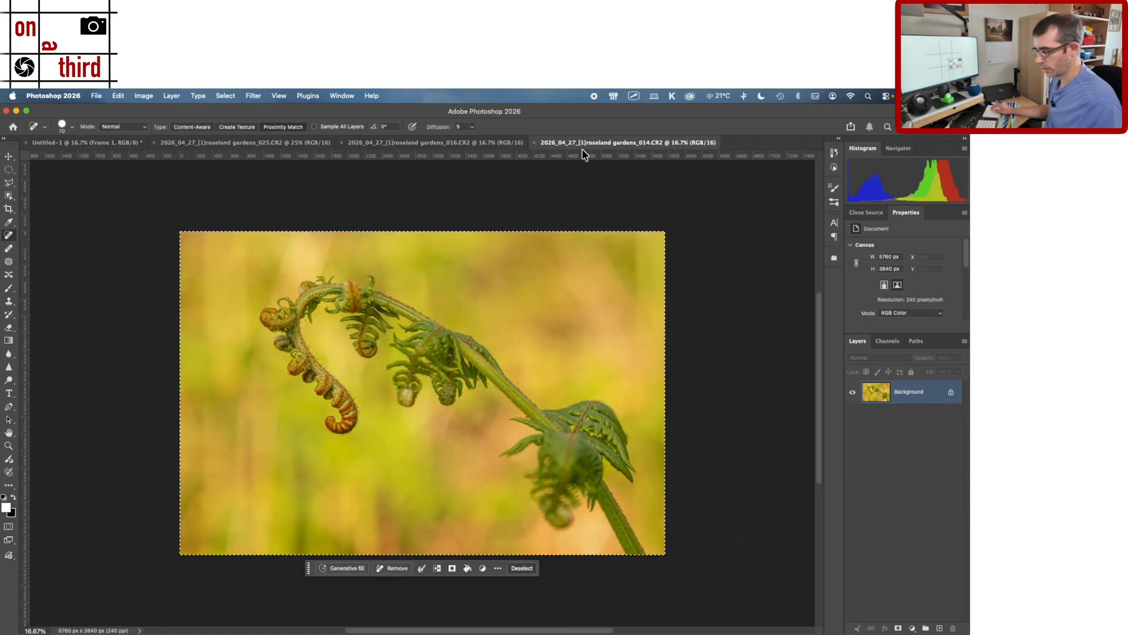
pyautogui.press('super+a')
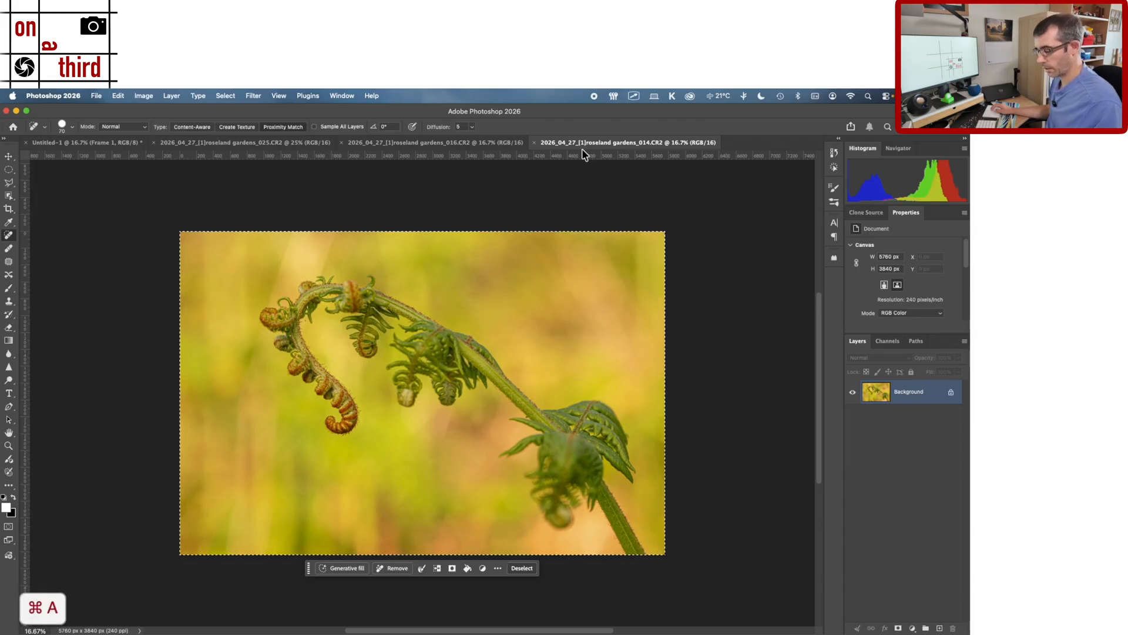
pyautogui.press('super+c')
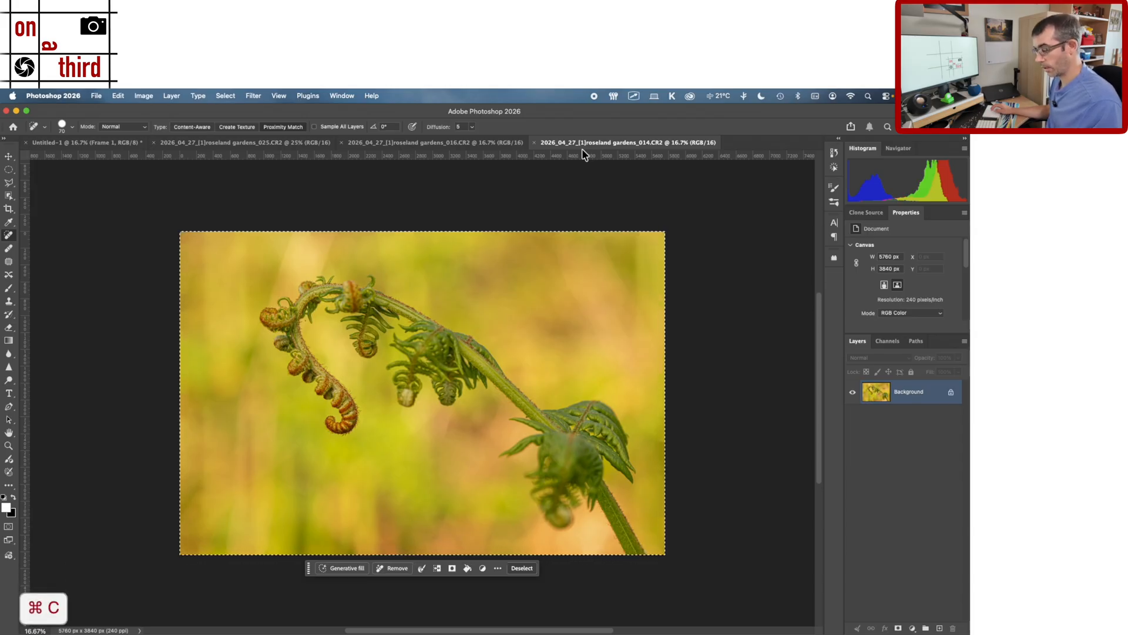
pyautogui.click(98, 143)
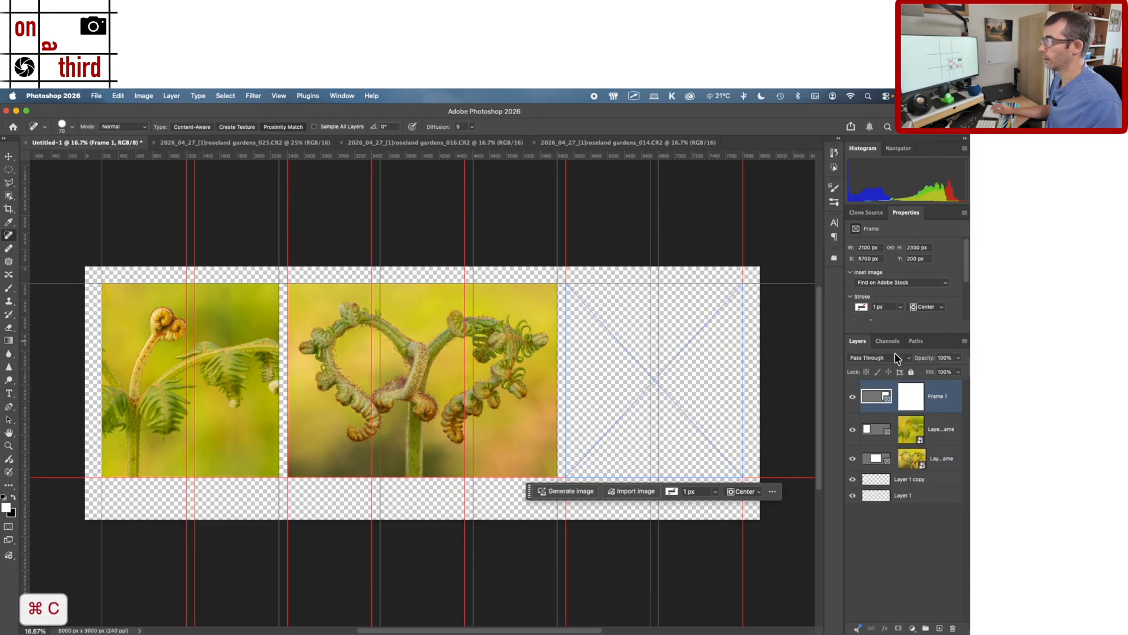
pyautogui.press('super+v')
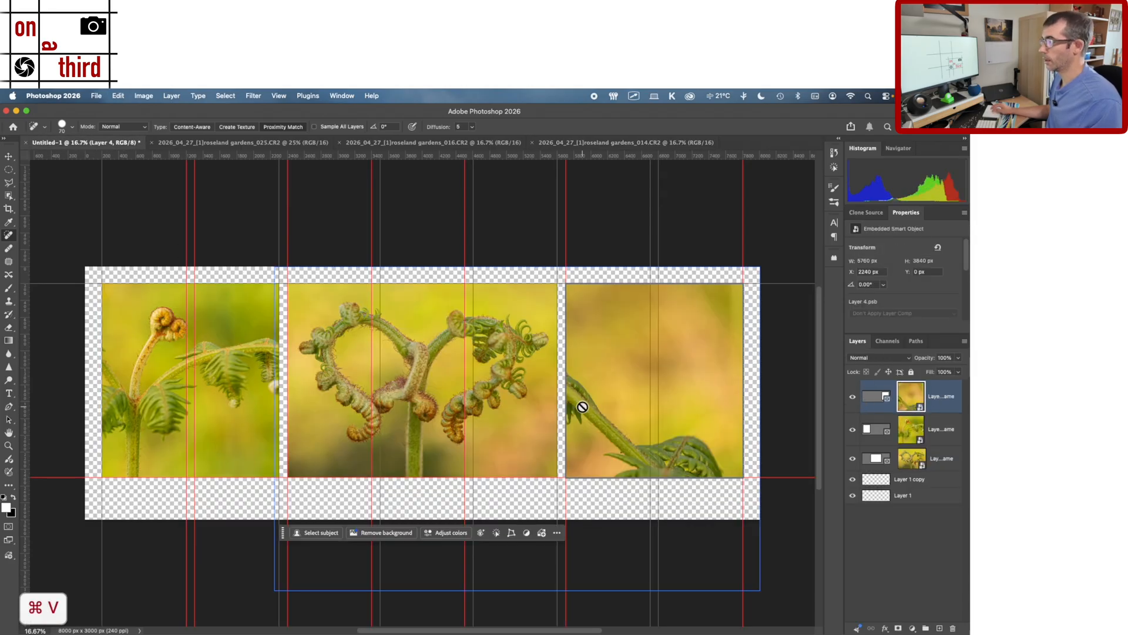
# Scale the third frame's photo to 66.05% and position its curled frond inside the frame.
pyautogui.press('super+t')
pyautogui.moveTo(282, 269); pyautogui.dragTo(556, 388)
pyautogui.moveTo(634, 484); pyautogui.dragTo(657, 337)
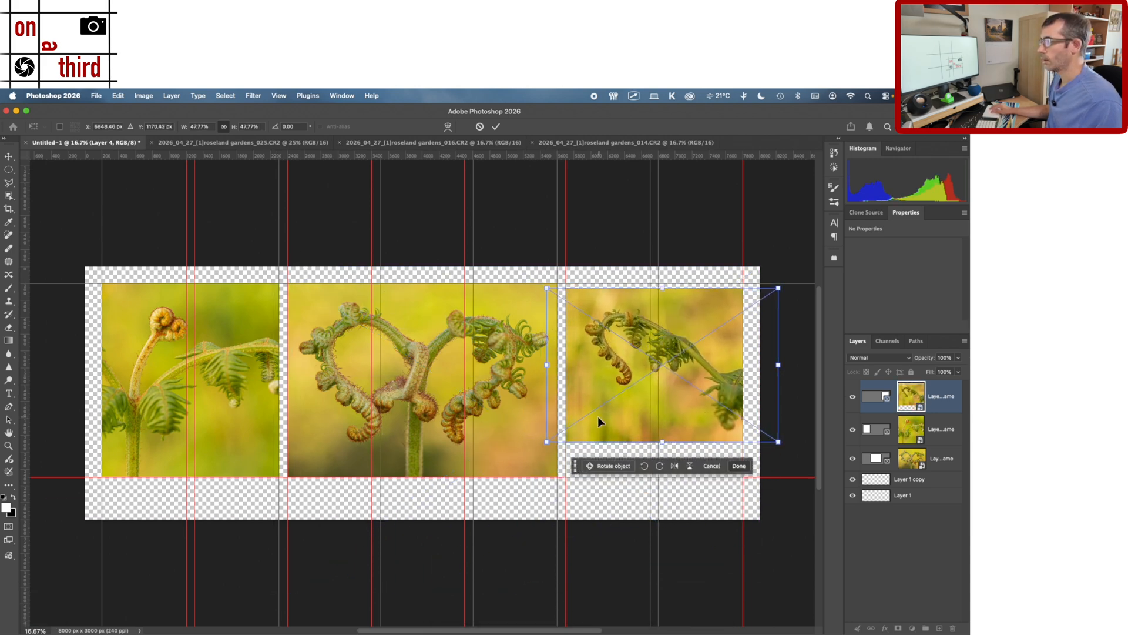
pyautogui.moveTo(550, 443); pyautogui.dragTo(464, 503)
pyautogui.moveTo(671, 395); pyautogui.dragTo(739, 393)
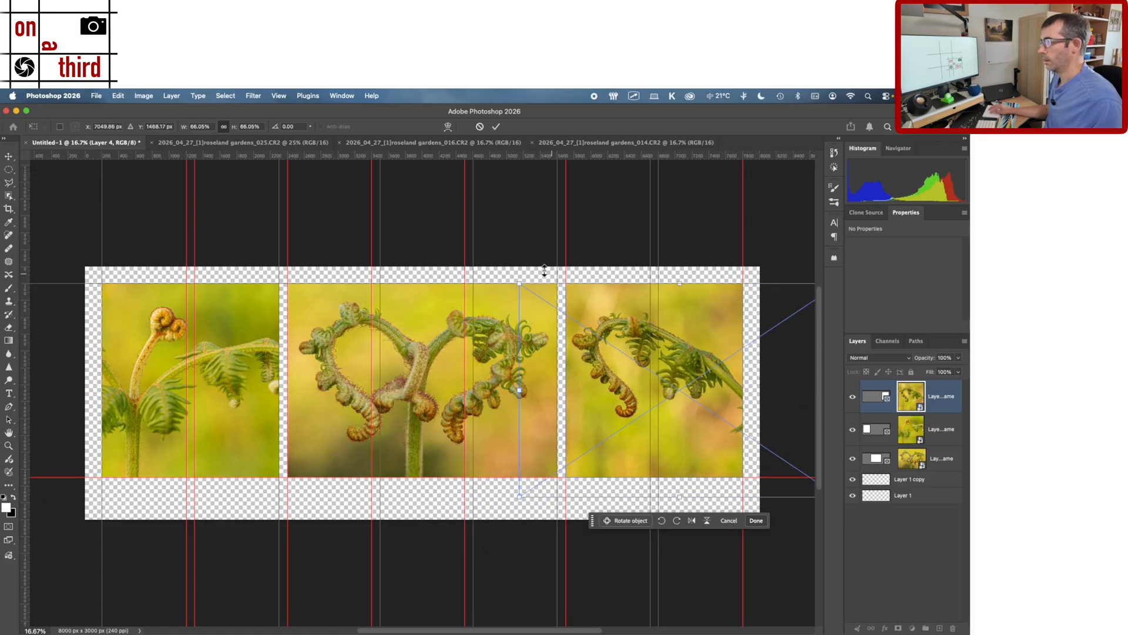
# Rotate the third frame's photo to 9.28°, enlarge it to 76.92% and reposition it to fill the frame.
pyautogui.moveTo(518, 281); pyautogui.dragTo(531, 256)
pyautogui.moveTo(715, 310); pyautogui.dragTo(734, 308)
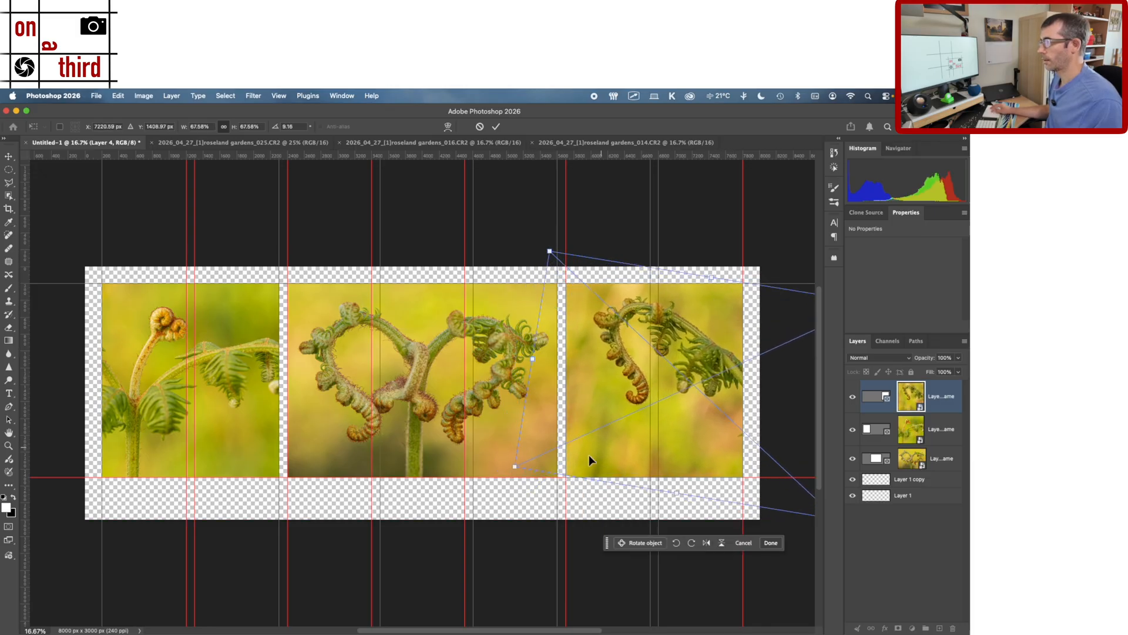
pyautogui.moveTo(505, 467); pyautogui.dragTo(493, 474)
pyautogui.moveTo(693, 405); pyautogui.dragTo(695, 414)
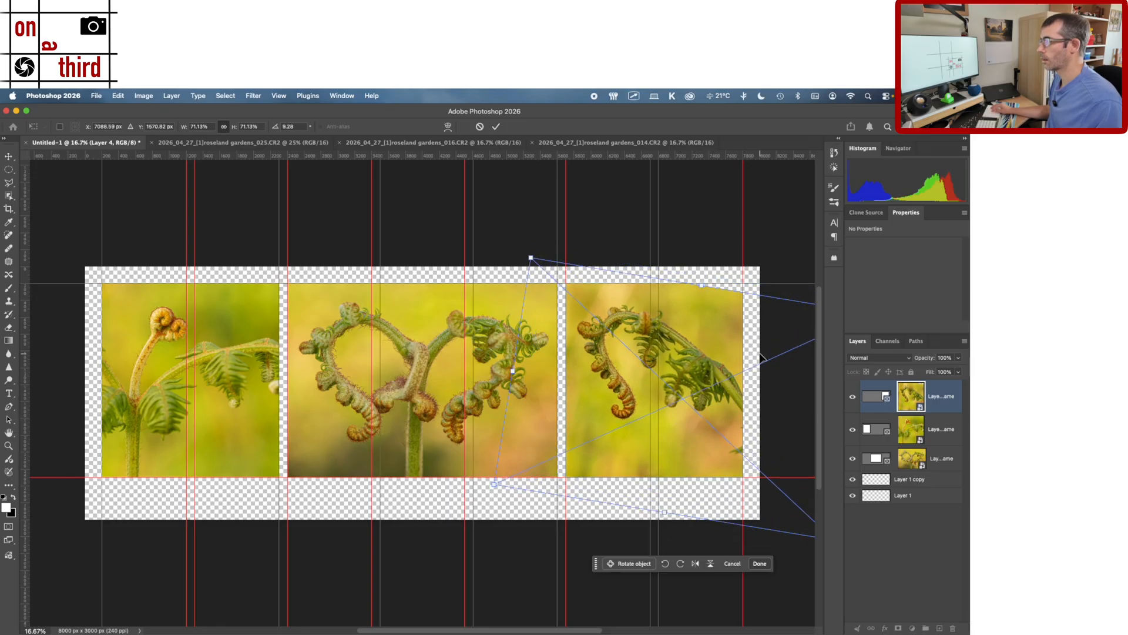
pyautogui.moveTo(701, 283); pyautogui.dragTo(704, 264)
pyautogui.moveTo(709, 314); pyautogui.dragTo(717, 331)
pyautogui.press('Up')
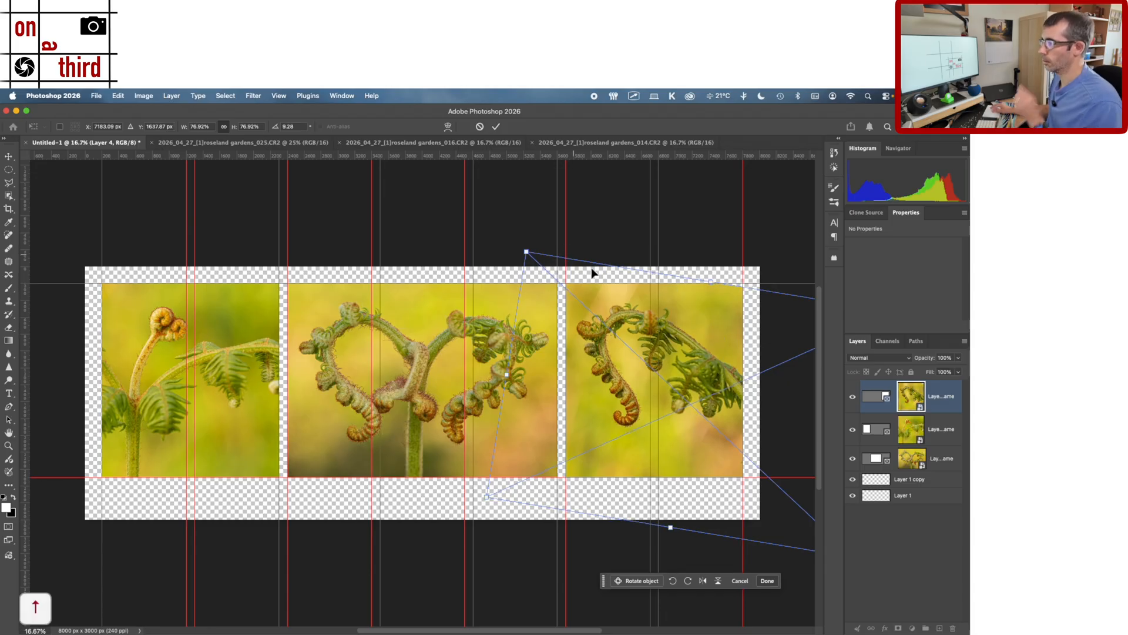
# Reduce the third photo's rotation to 3.49°, enlarge it slightly, nudge the frond into place and apply the transform.
pyautogui.moveTo(739, 286); pyautogui.dragTo(738, 275)
pyautogui.moveTo(692, 358); pyautogui.dragTo(700, 373)
pyautogui.moveTo(536, 244); pyautogui.dragTo(516, 261)
pyautogui.moveTo(730, 344); pyautogui.dragTo(730, 334)
pyautogui.press('Down')
pyautogui.press('Up')
pyautogui.press('Return')
pyautogui.press('j')
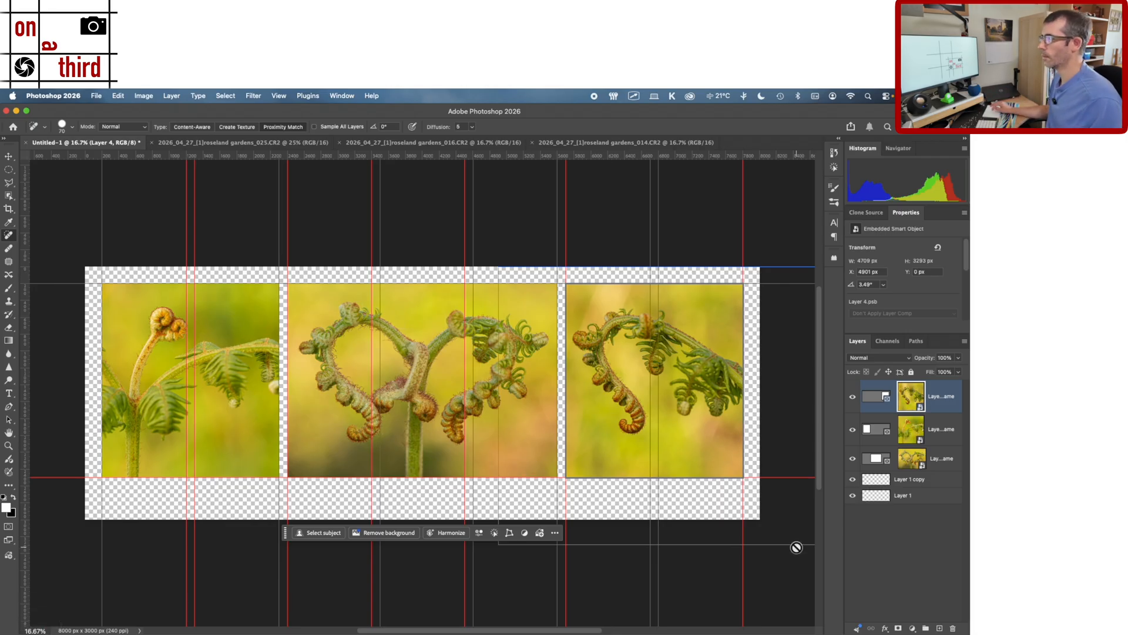
# Fill the Layer 1 copy background layer below the frames with white using the Paint Bucket tool.
pyautogui.click(870, 479)
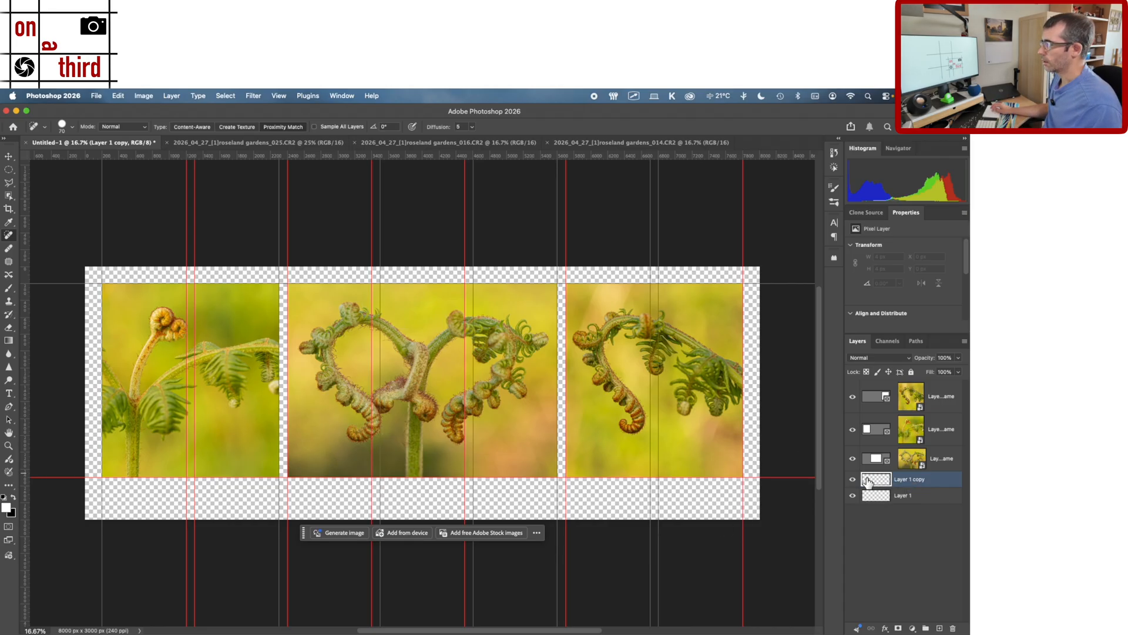
pyautogui.click(10, 486)
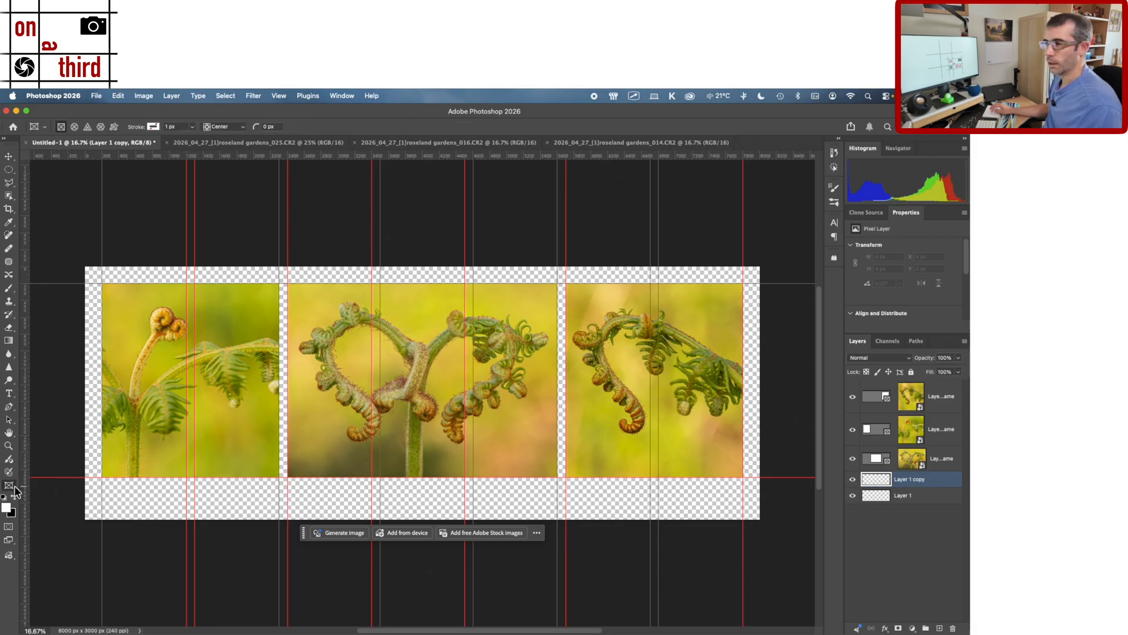
pyautogui.click(15, 490)
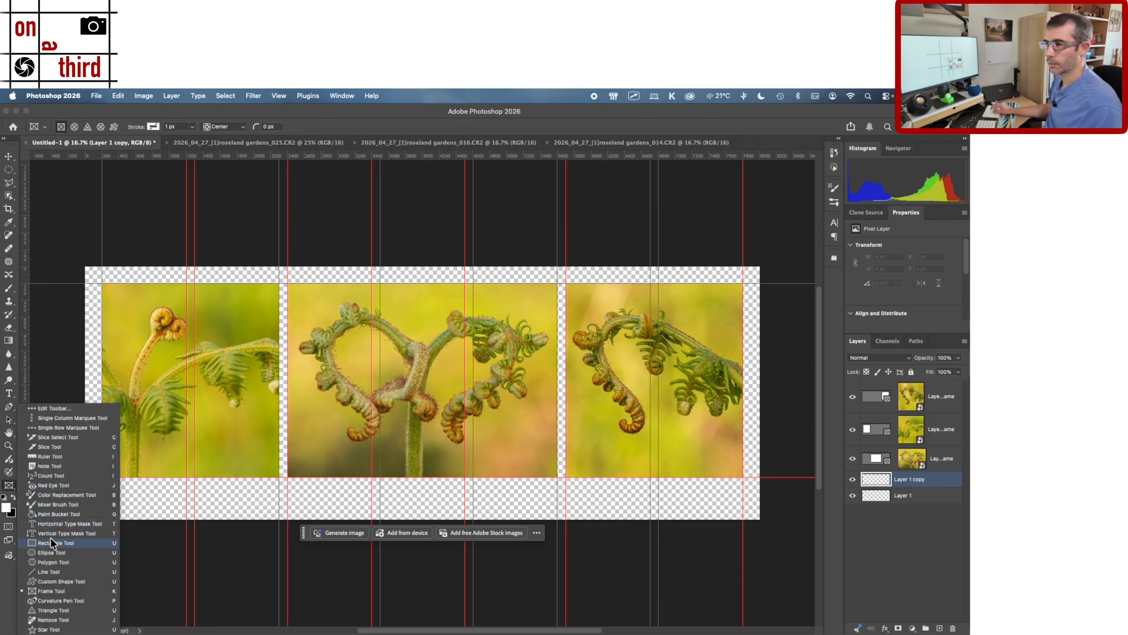
pyautogui.click(54, 514)
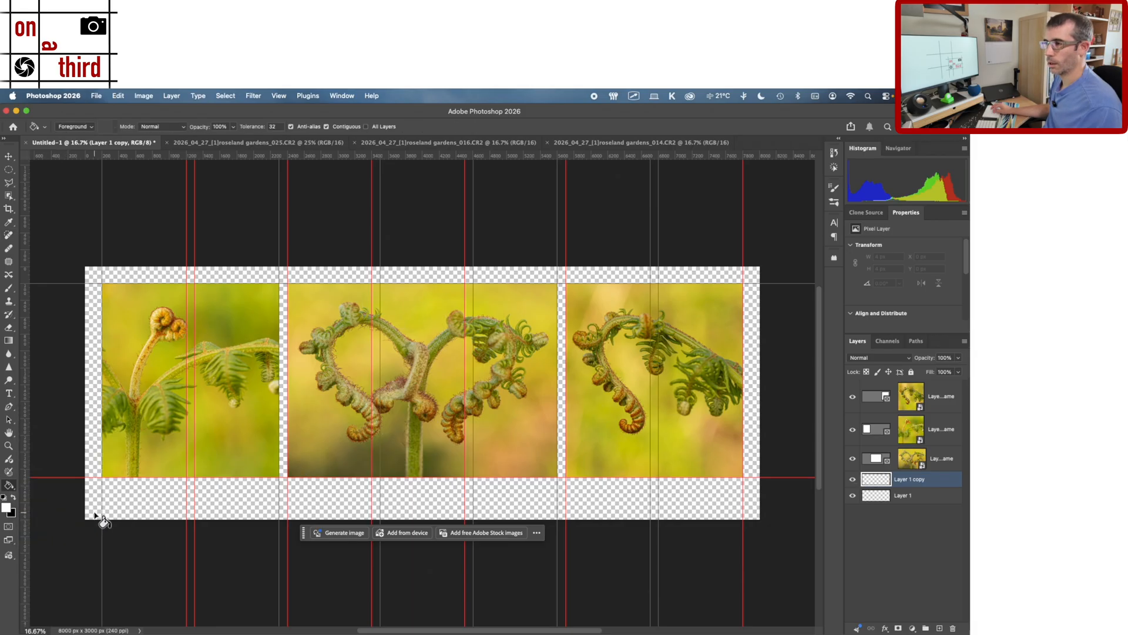
pyautogui.click(262, 496)
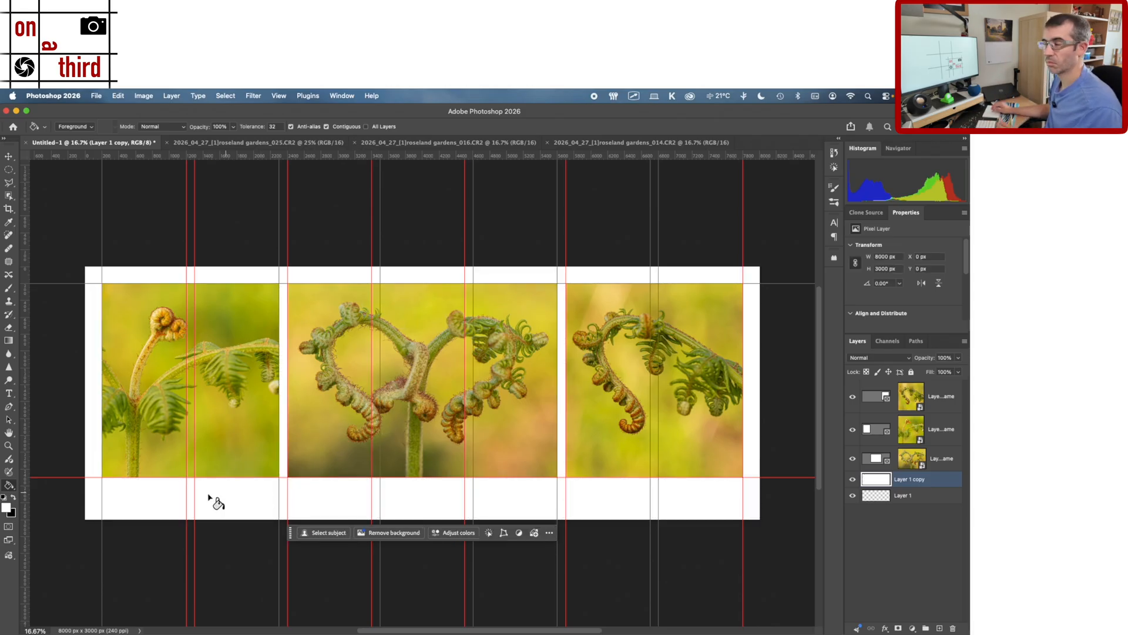
# Try a black fill on the Layer 1 copy background and refill the layer with white.
pyautogui.press('d')
pyautogui.click(218, 514)
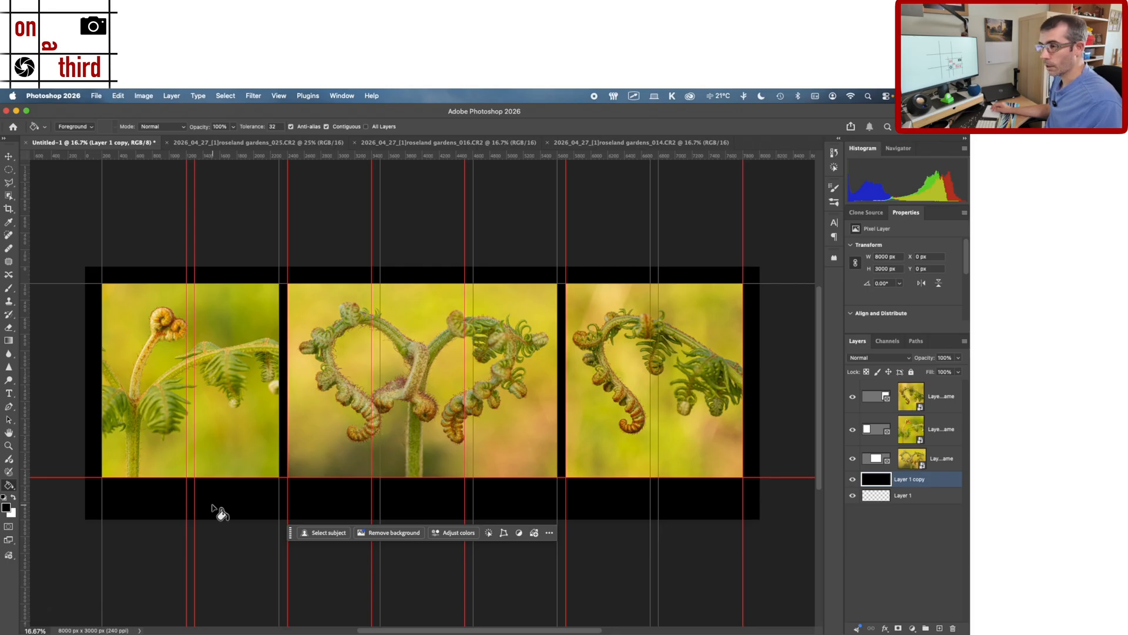
pyautogui.press('d')
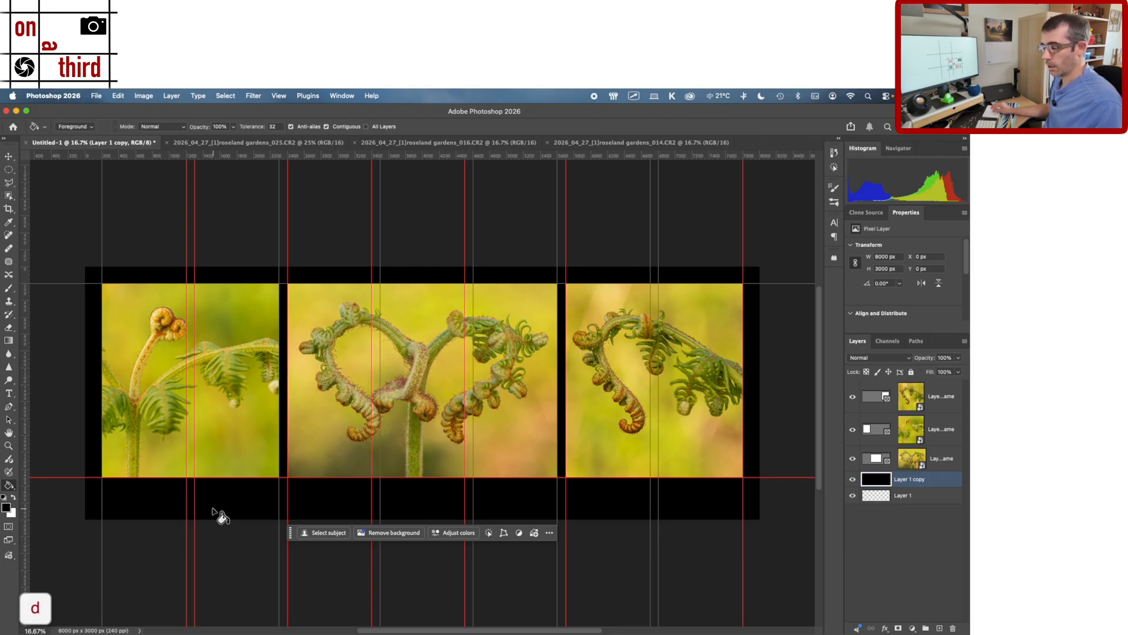
pyautogui.press('x')
pyautogui.click(219, 514)
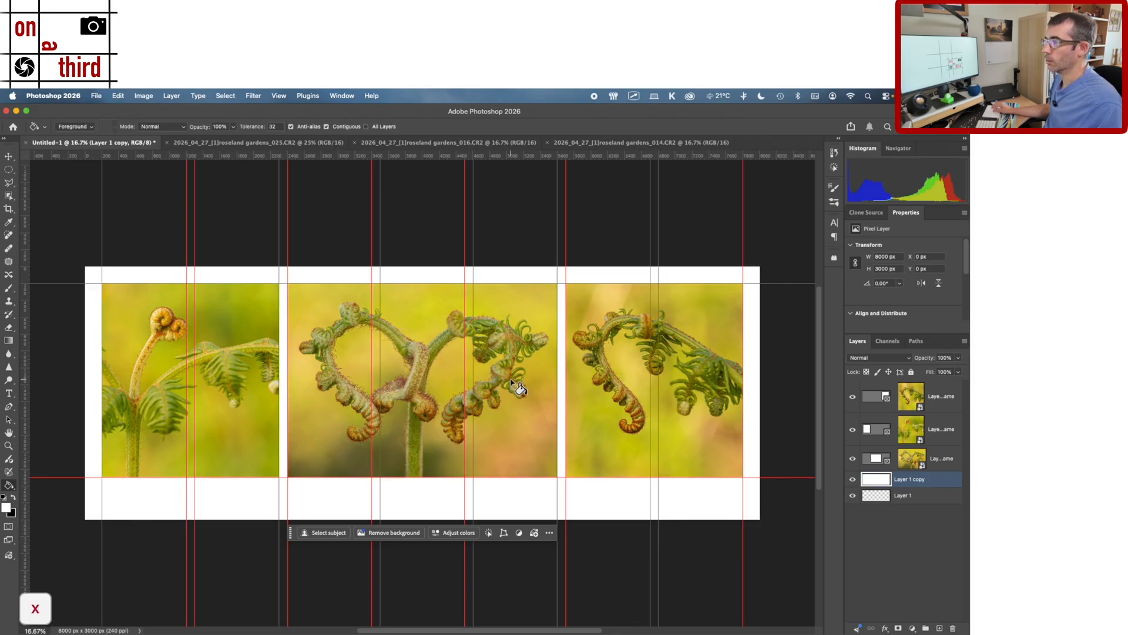
# Clear all guides from the Untitled-1 canvas.
pyautogui.click(278, 95)
pyautogui.moveTo(298, 355)
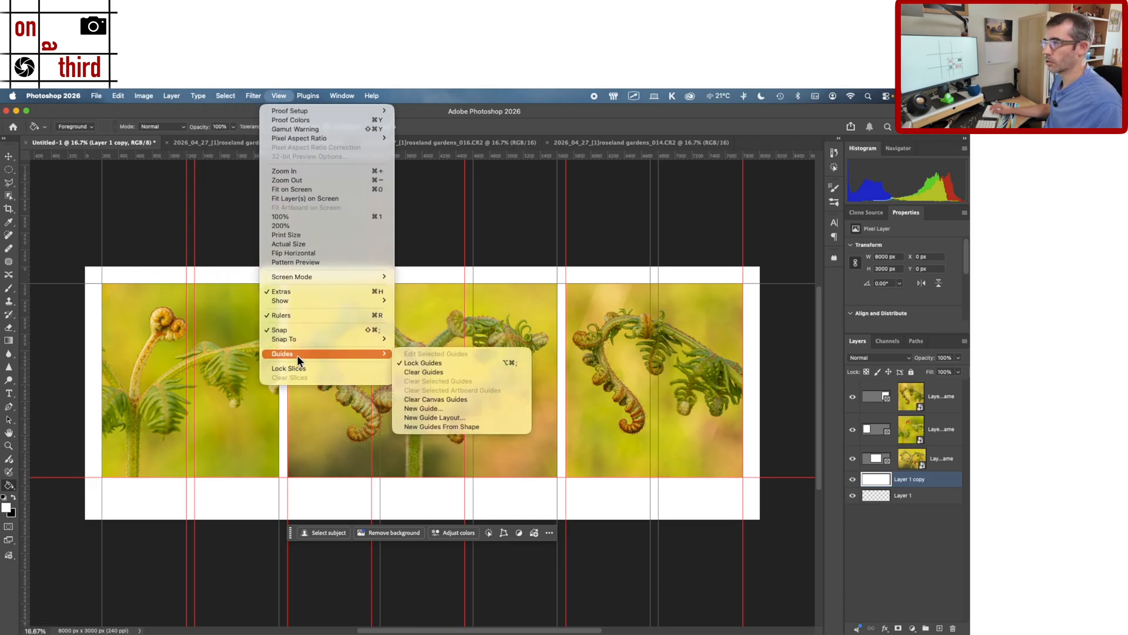
pyautogui.click(435, 372)
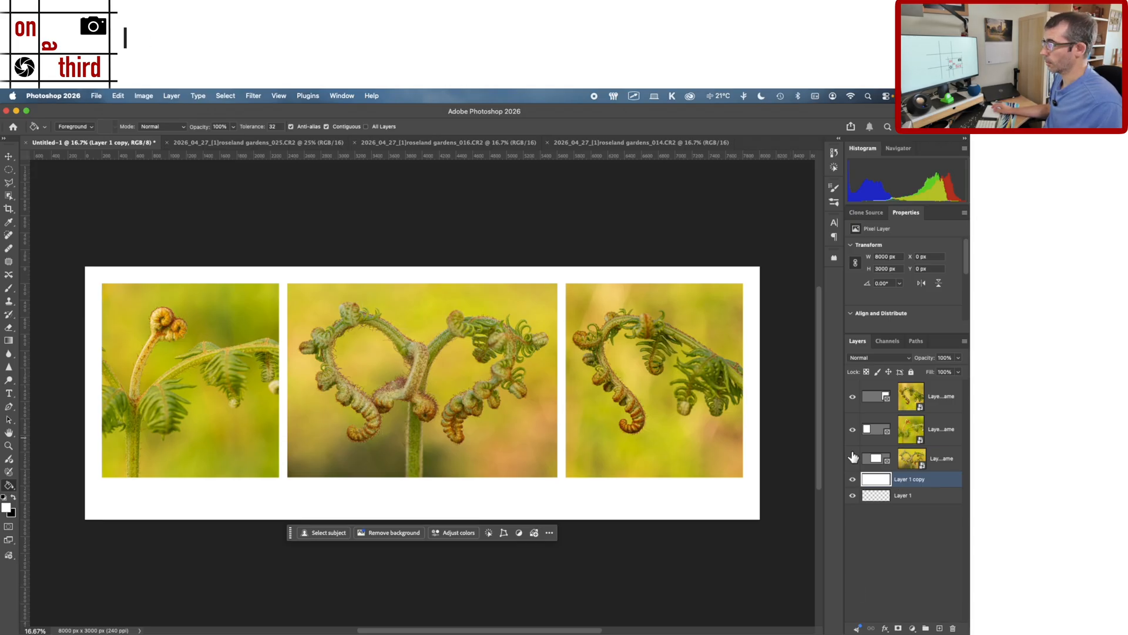
# Activate the Gradient tool and set the background color to the yellow (d5cd18) sampled from the middle fern photo.
pyautogui.click(853, 480)
pyautogui.click(853, 480)
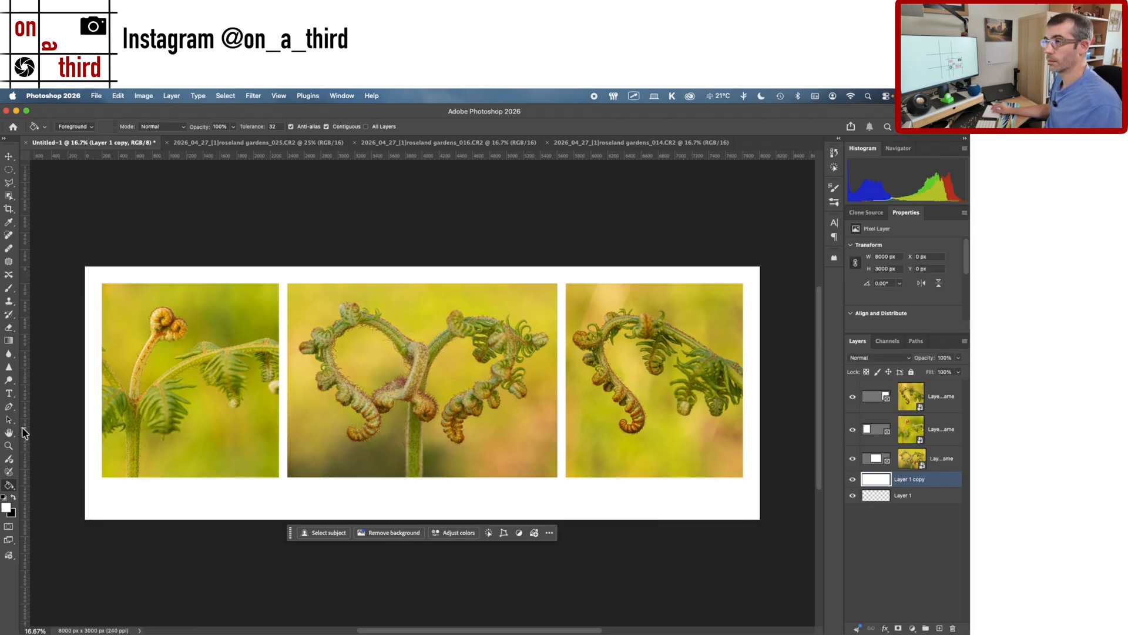
pyautogui.click(10, 340)
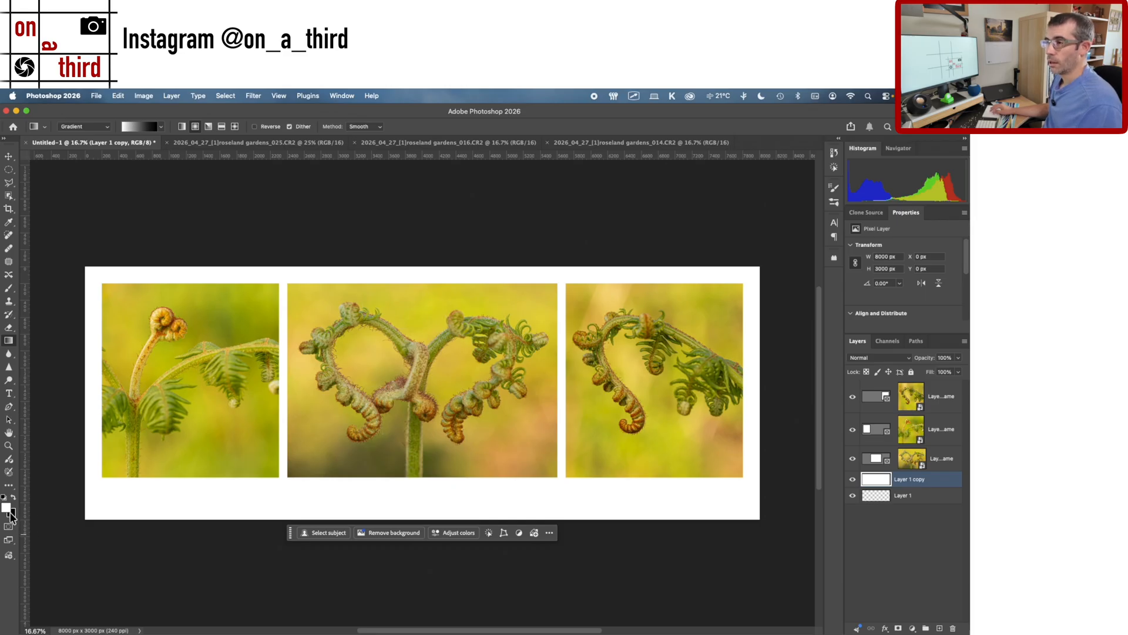
pyautogui.click(11, 514)
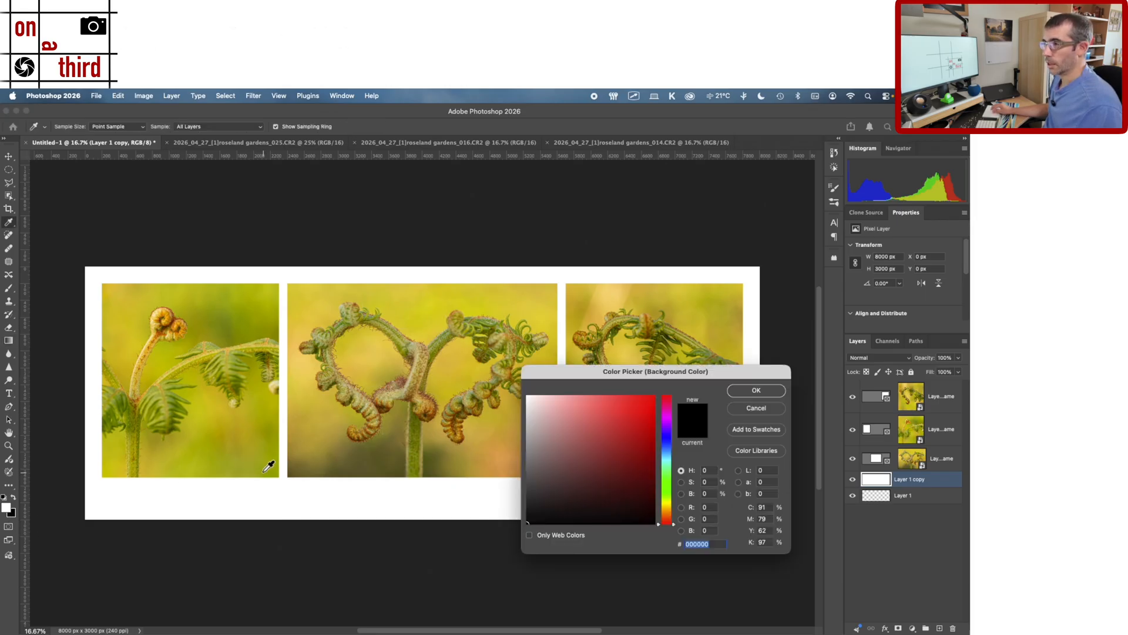
pyautogui.click(416, 320)
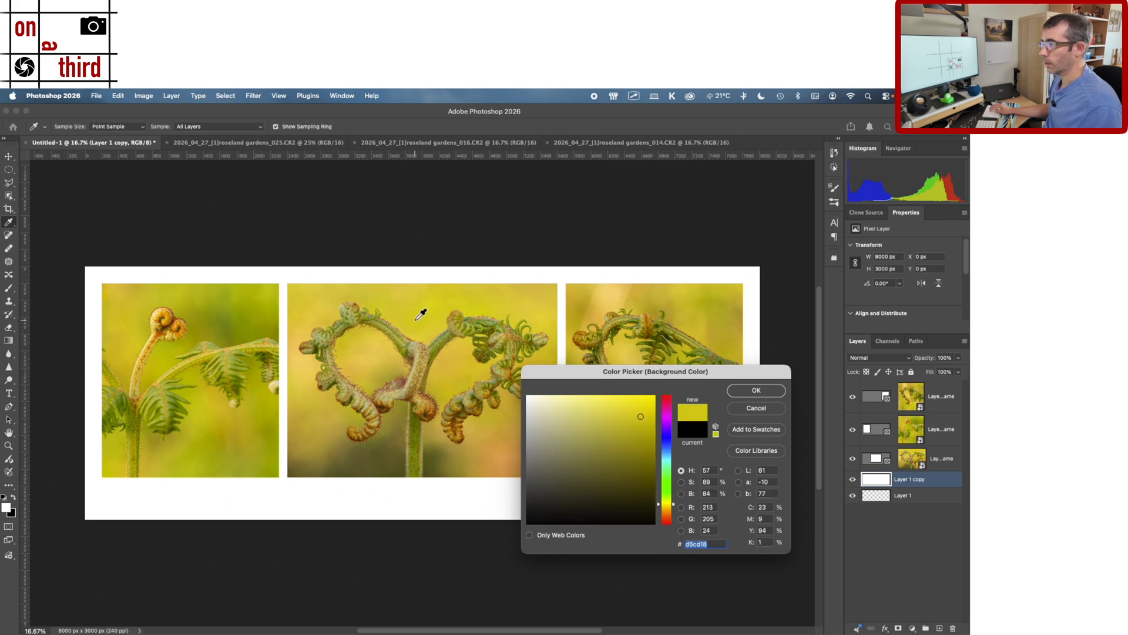
pyautogui.click(756, 392)
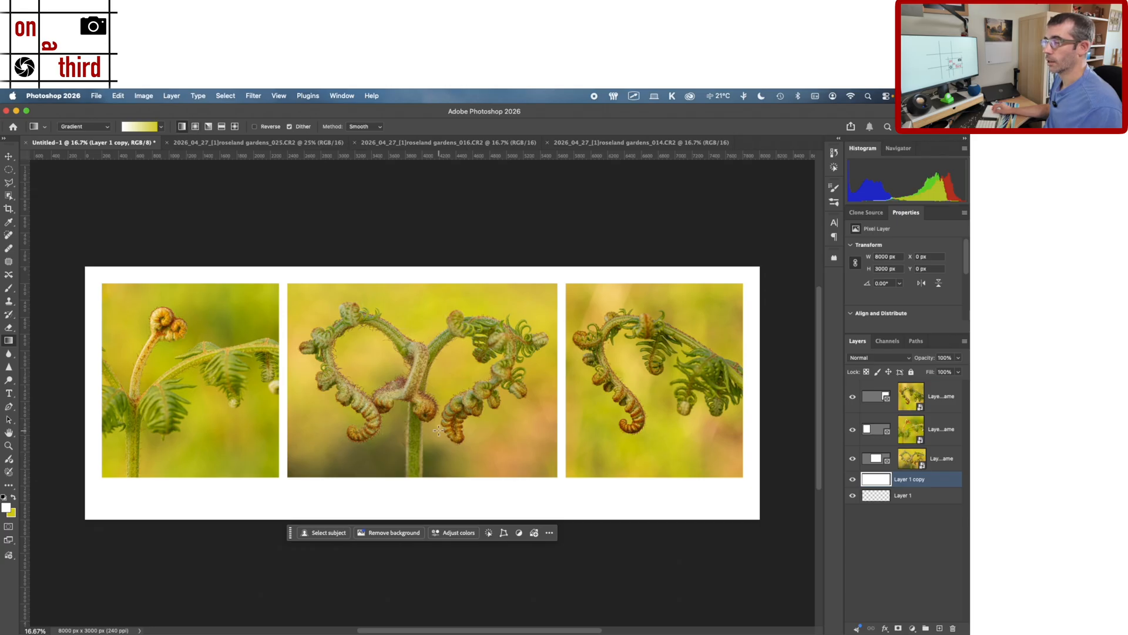
# Try vertical white-to-yellow linear gradients behind the photos, first normal and then reversed over the full canvas height, removing each one.
pyautogui.moveTo(422, 519); pyautogui.dragTo(420, 349)
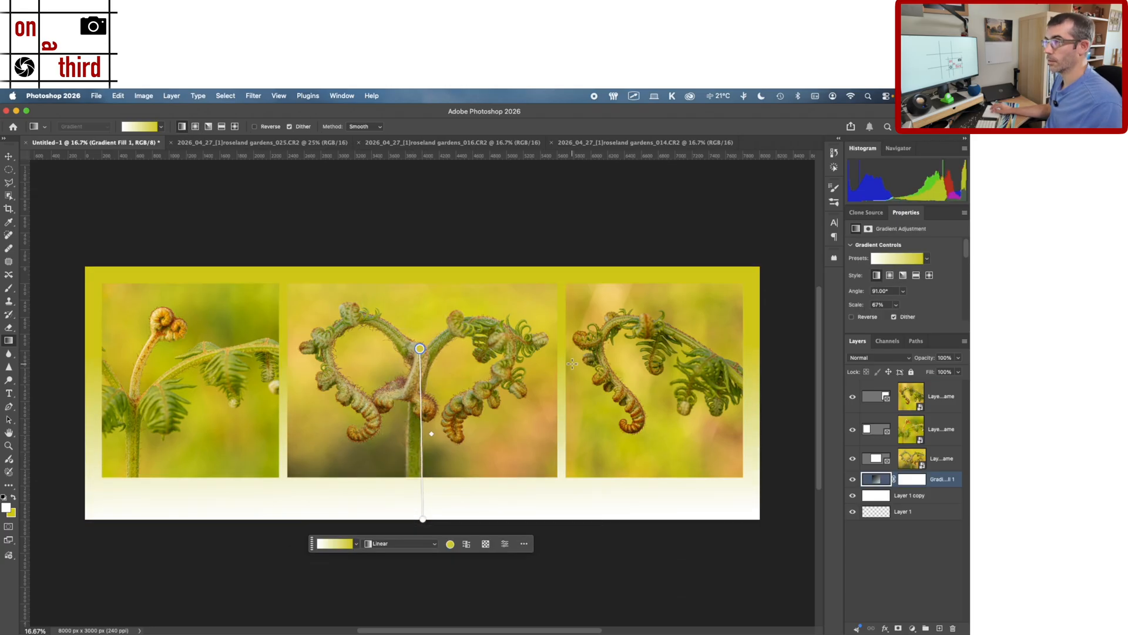
pyautogui.press('super+z')
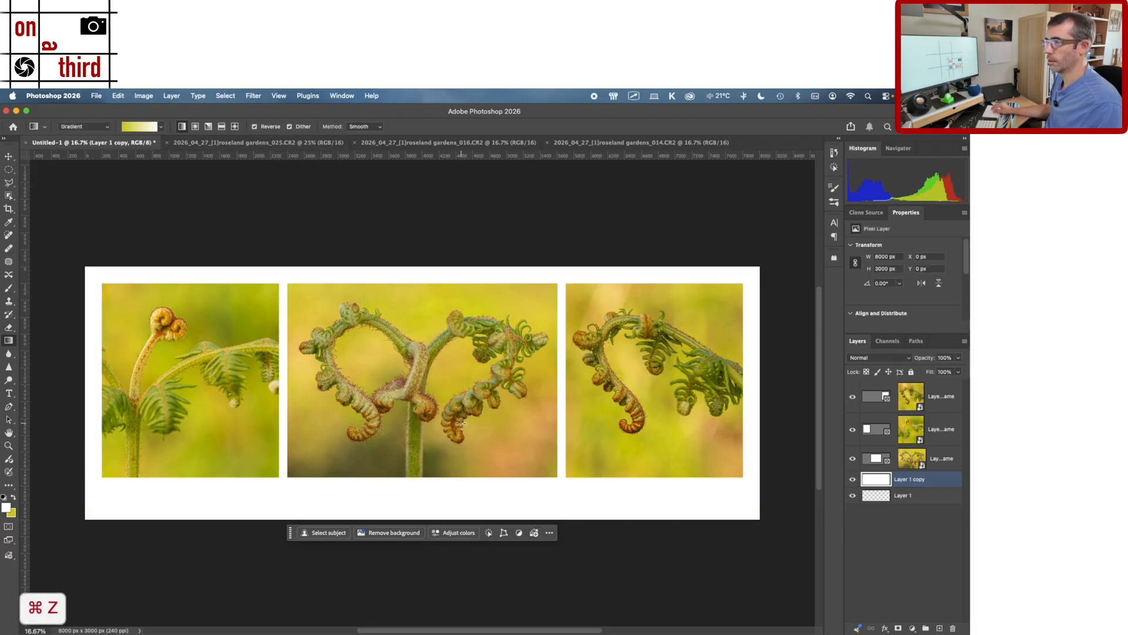
pyautogui.moveTo(427, 520); pyautogui.dragTo(426, 266)
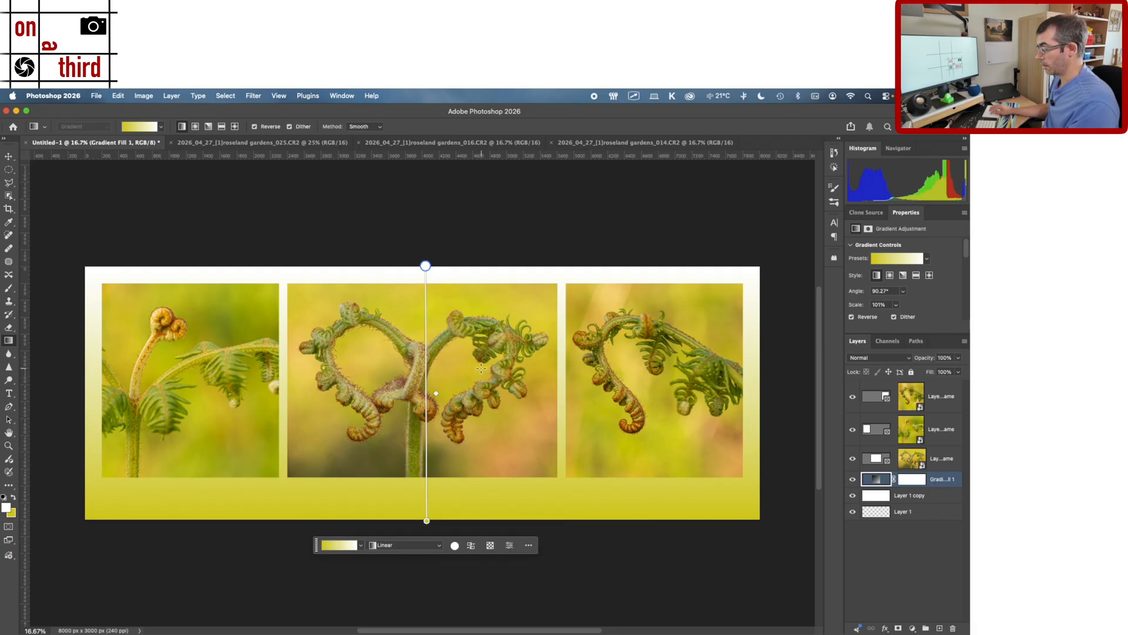
pyautogui.press('Delete')
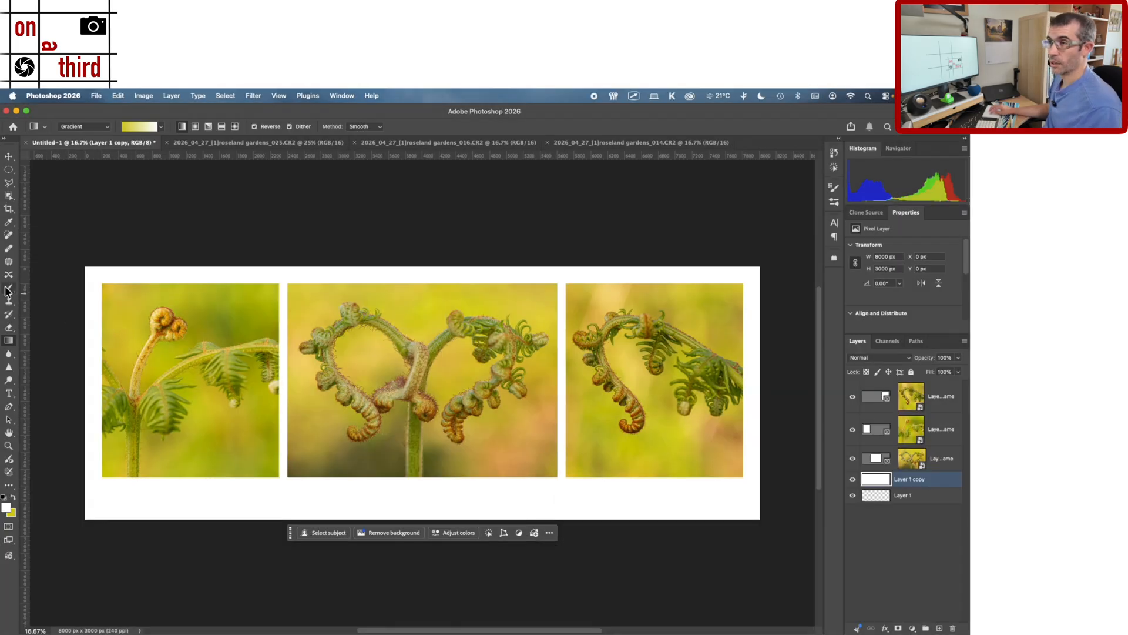
# Place a vertical guide at the horizontal center of the canvas and deselect the layer.
pyautogui.click(9, 393)
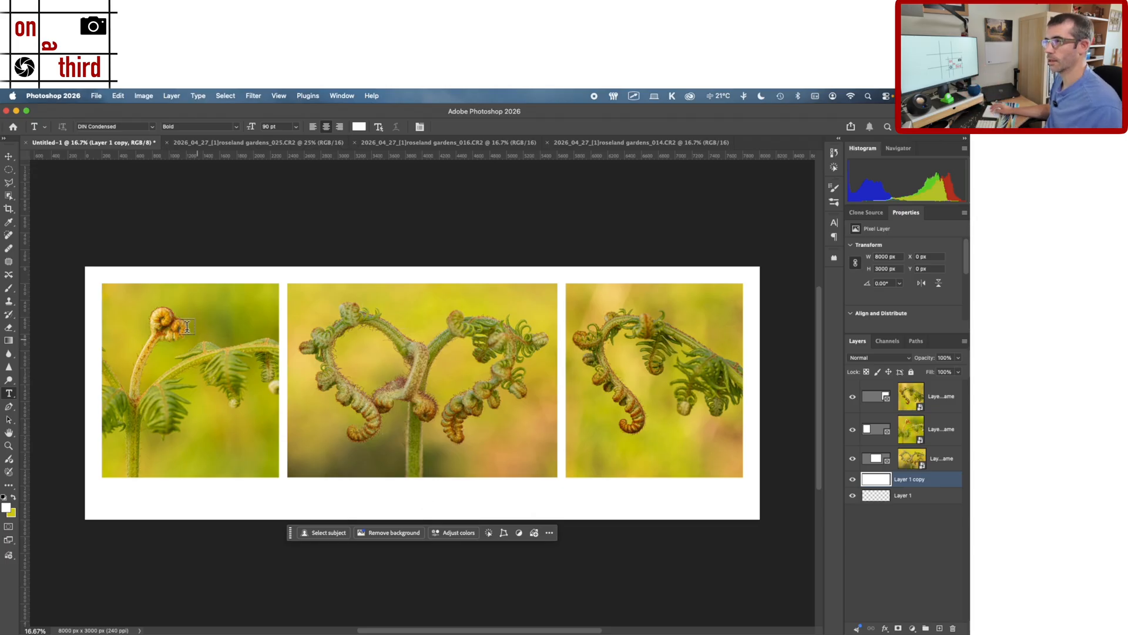
pyautogui.click(9, 156)
pyautogui.moveTo(25, 326); pyautogui.dragTo(423, 390)
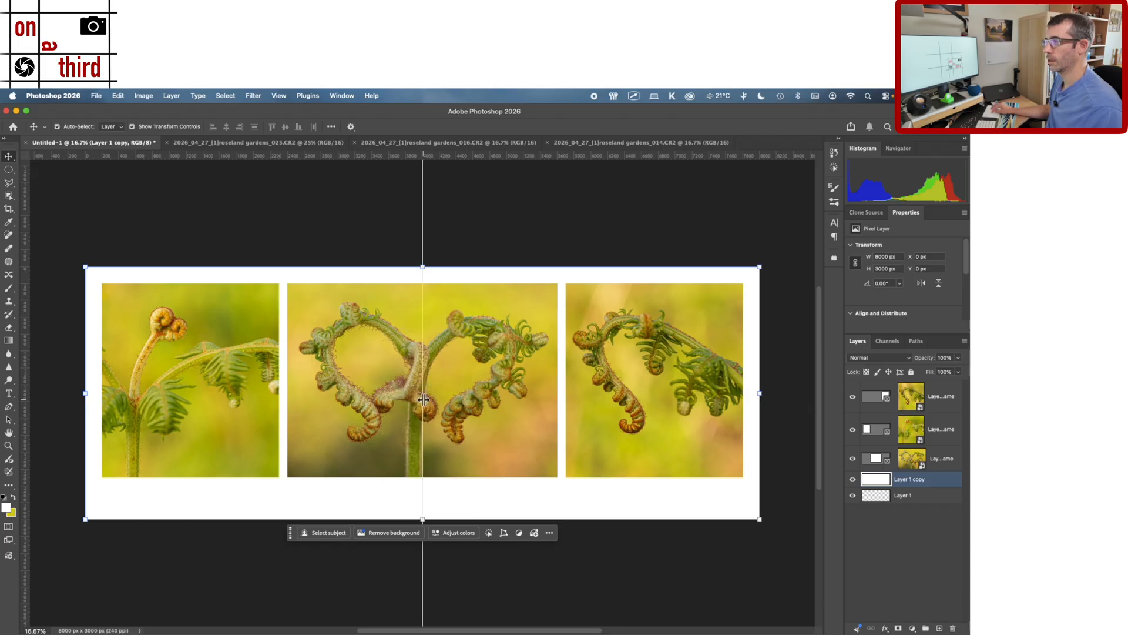
pyautogui.click(503, 600)
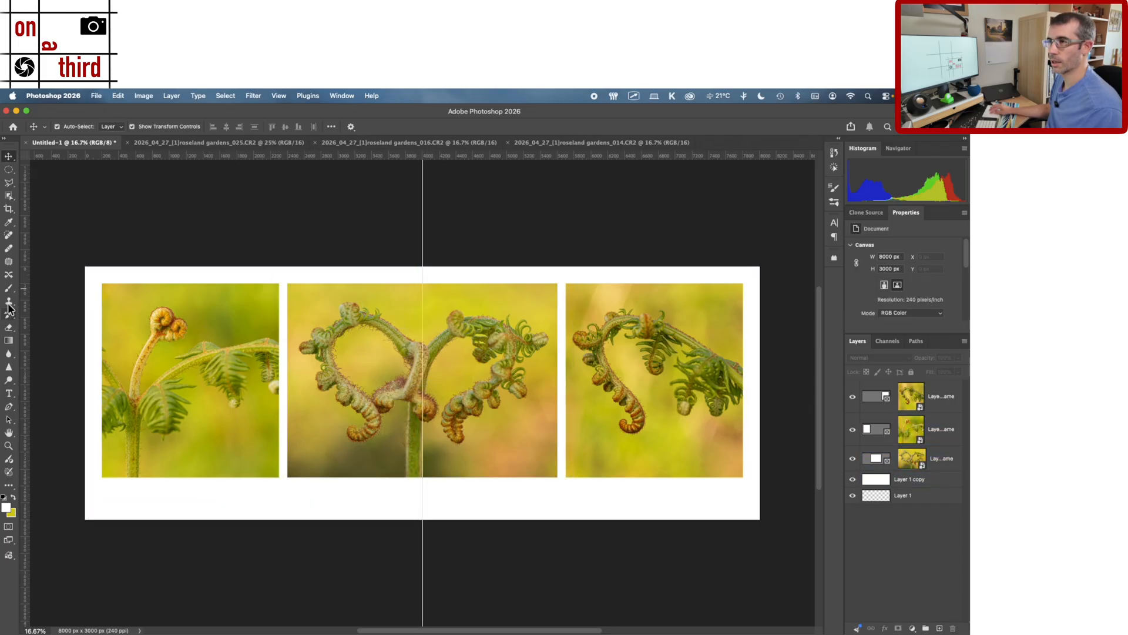
# Add the center-aligned title "Bracken" in Academy Engraved LET on the guide, in the white strip below the middle photo.
pyautogui.click(9, 393)
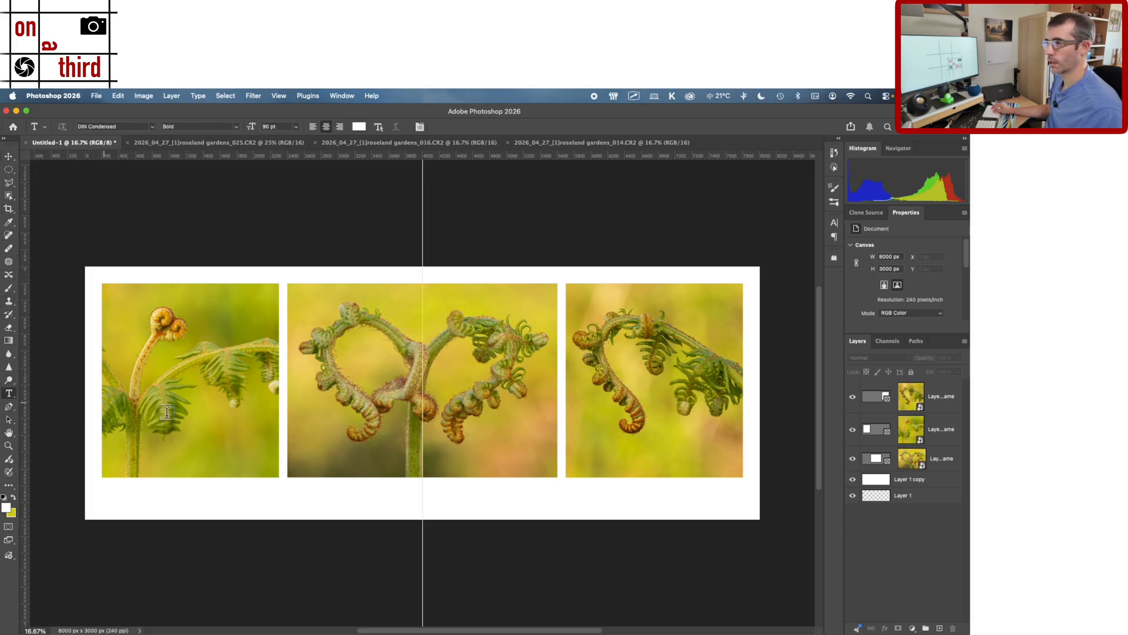
pyautogui.click(422, 497)
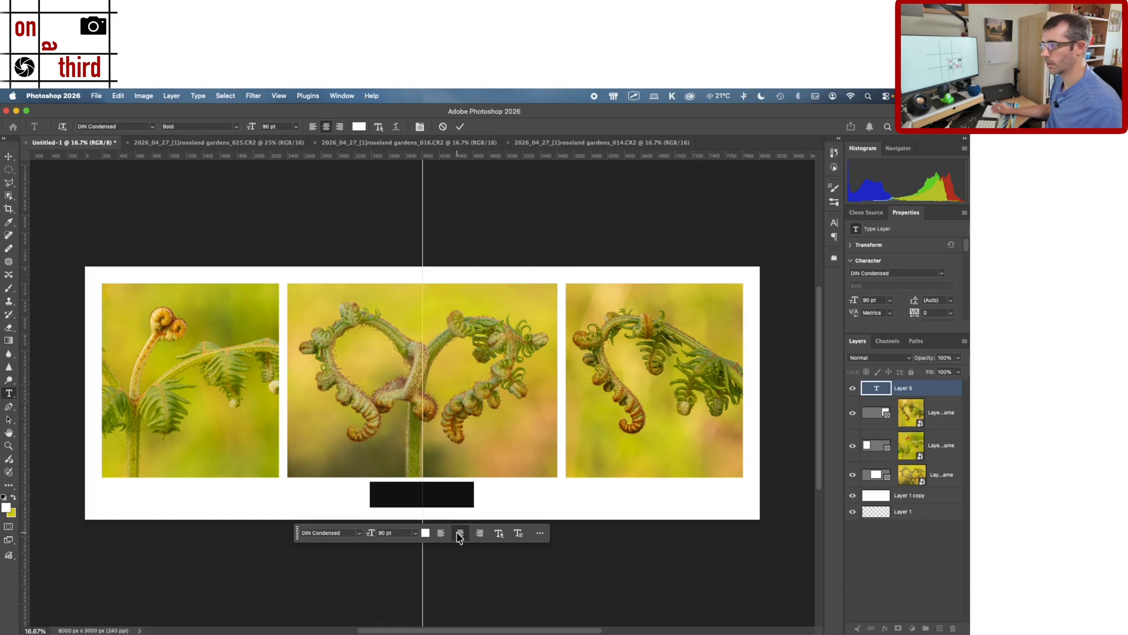
pyautogui.click(359, 533)
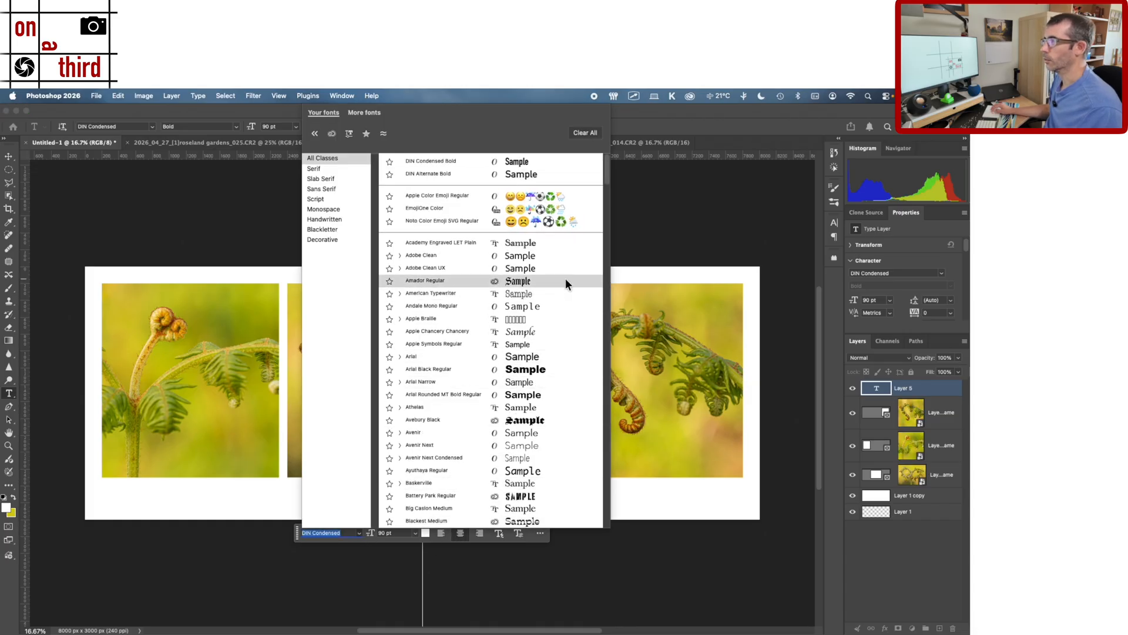
pyautogui.click(523, 244)
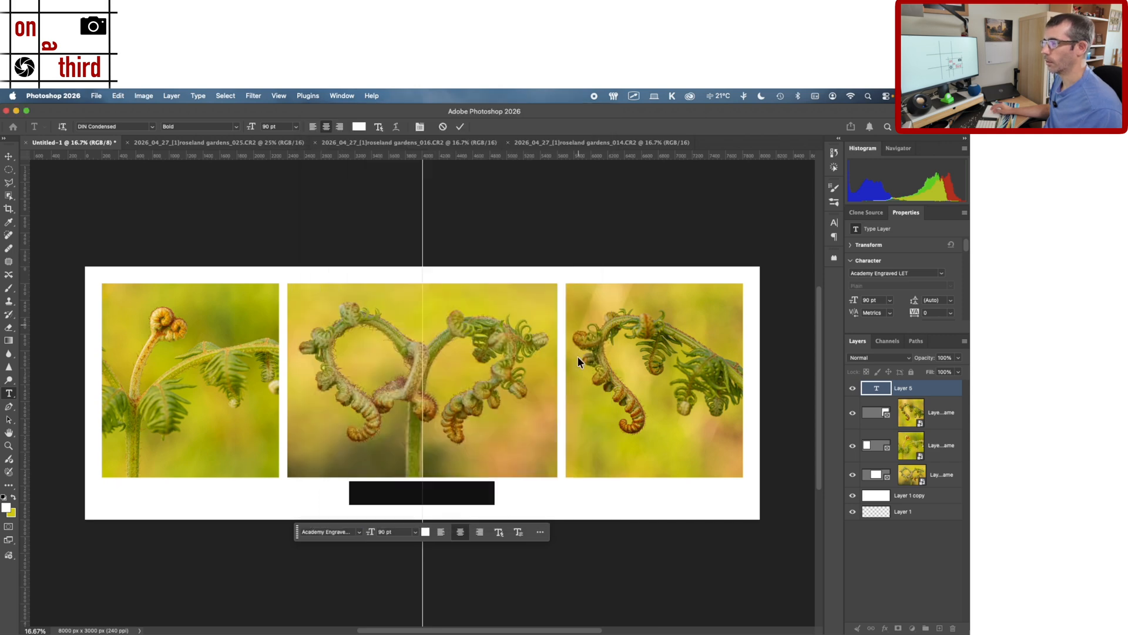
pyautogui.write('Bracke')
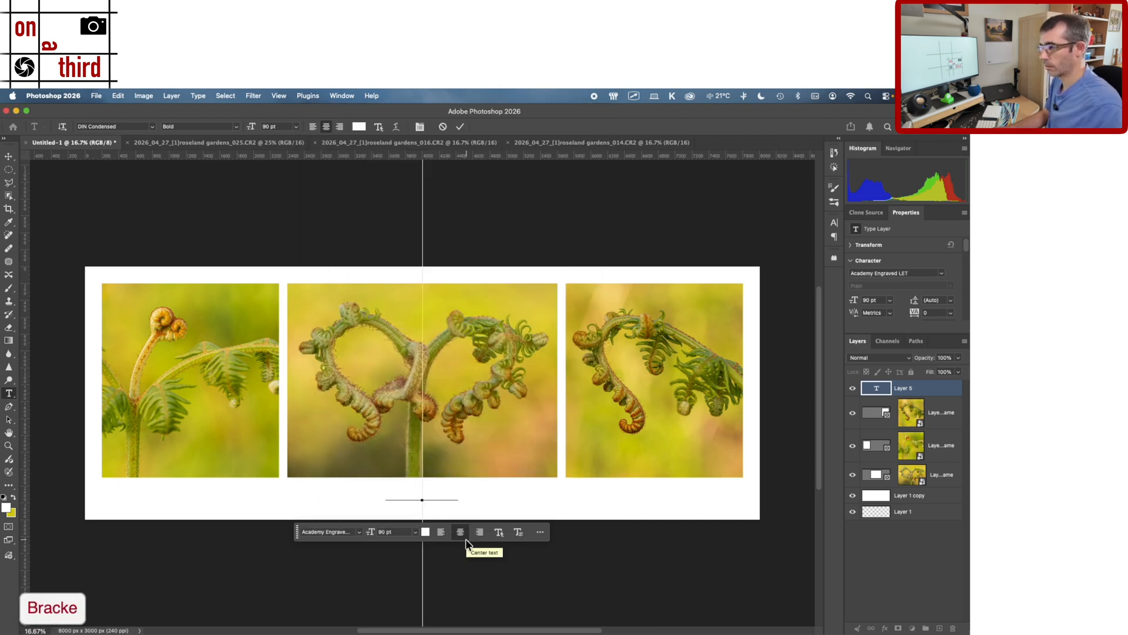
pyautogui.press('super+a')
pyautogui.write('Bracken')
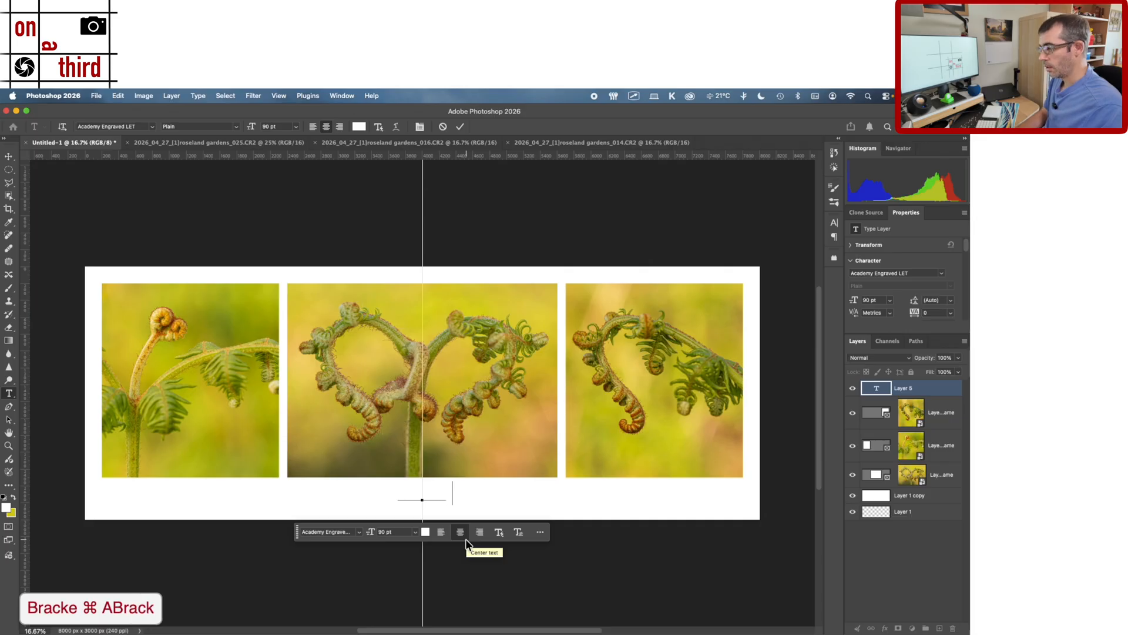
# Set the whole "Bracken" title to black and its font size to 110 pt.
pyautogui.press('super+a')
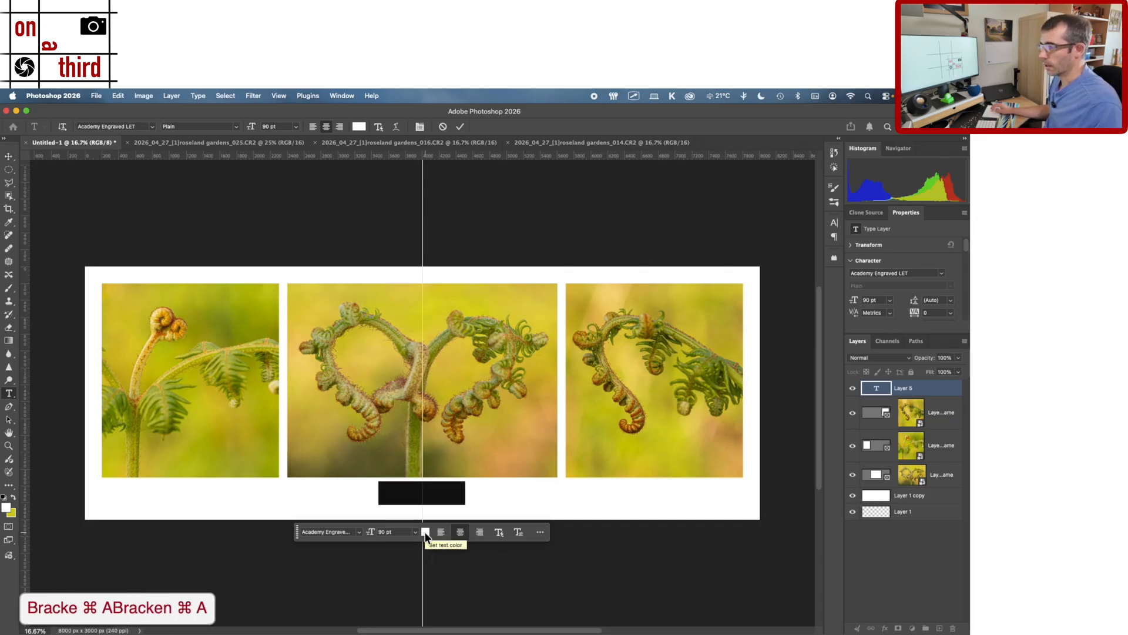
pyautogui.click(425, 533)
pyautogui.moveTo(582, 462); pyautogui.dragTo(695, 545)
pyautogui.click(756, 390)
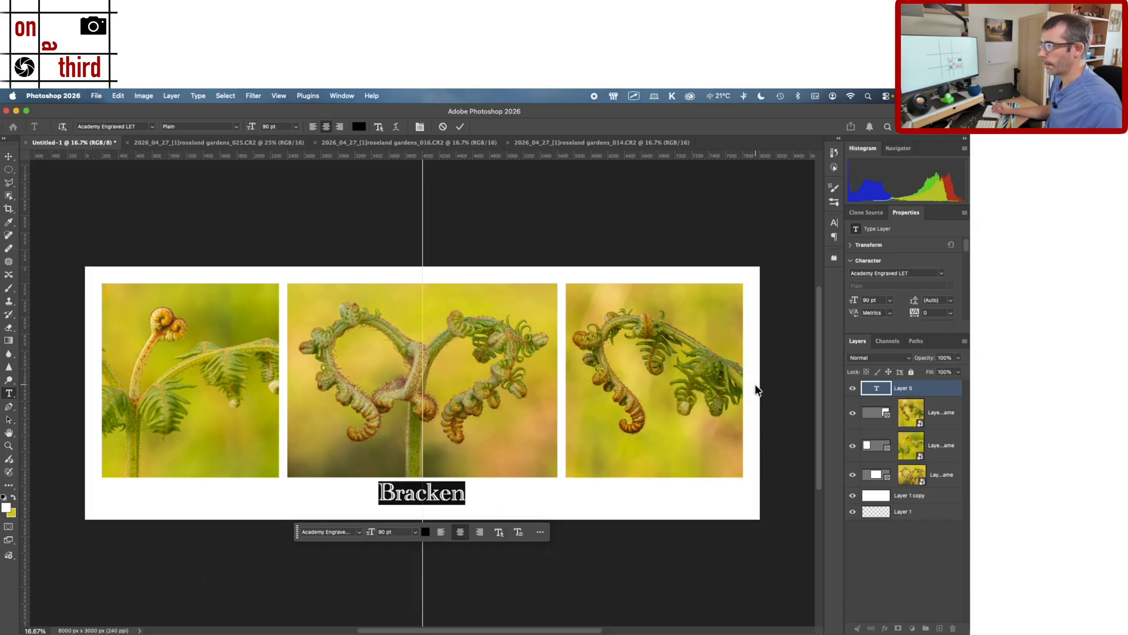
pyautogui.doubleClick(390, 531)
pyautogui.write('110')
pyautogui.press('Return')
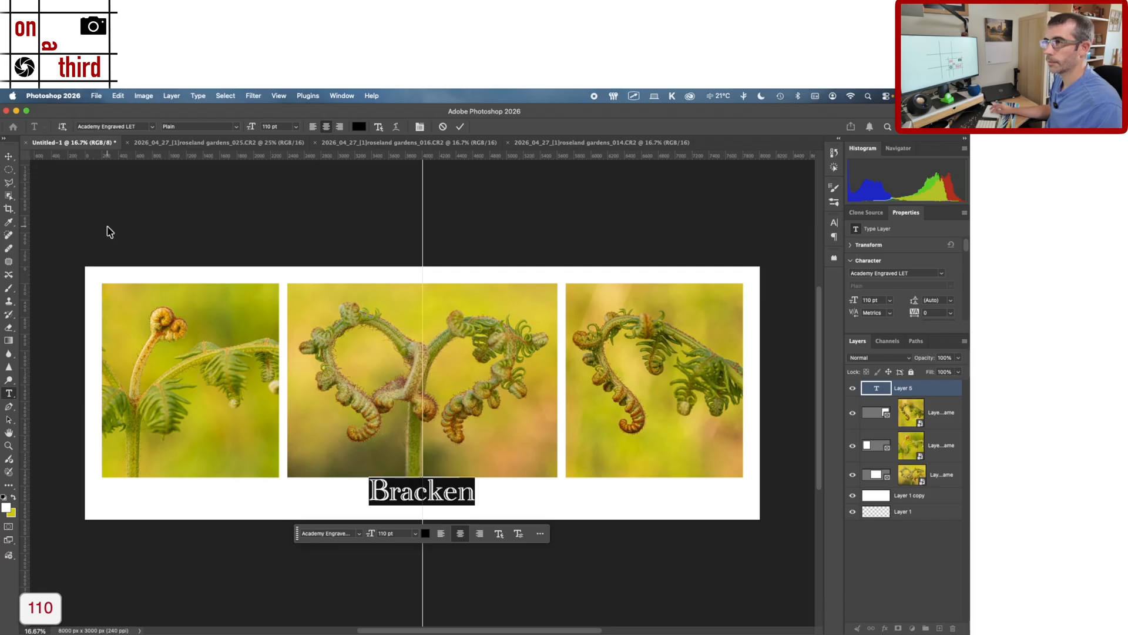
# Commit the "Bracken" title and nudge it slightly down in the white strip below the middle photo.
pyautogui.click(9, 156)
pyautogui.moveTo(452, 499); pyautogui.dragTo(453, 505)
pyautogui.click(584, 568)
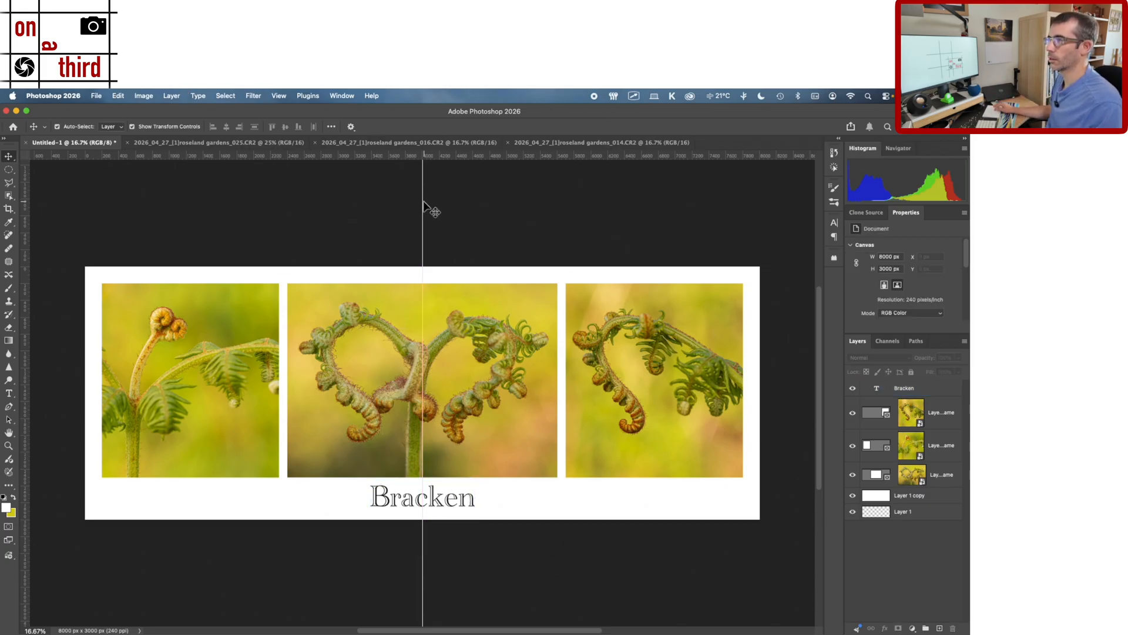
# Clear the center guide from the canvas.
pyautogui.click(406, 277)
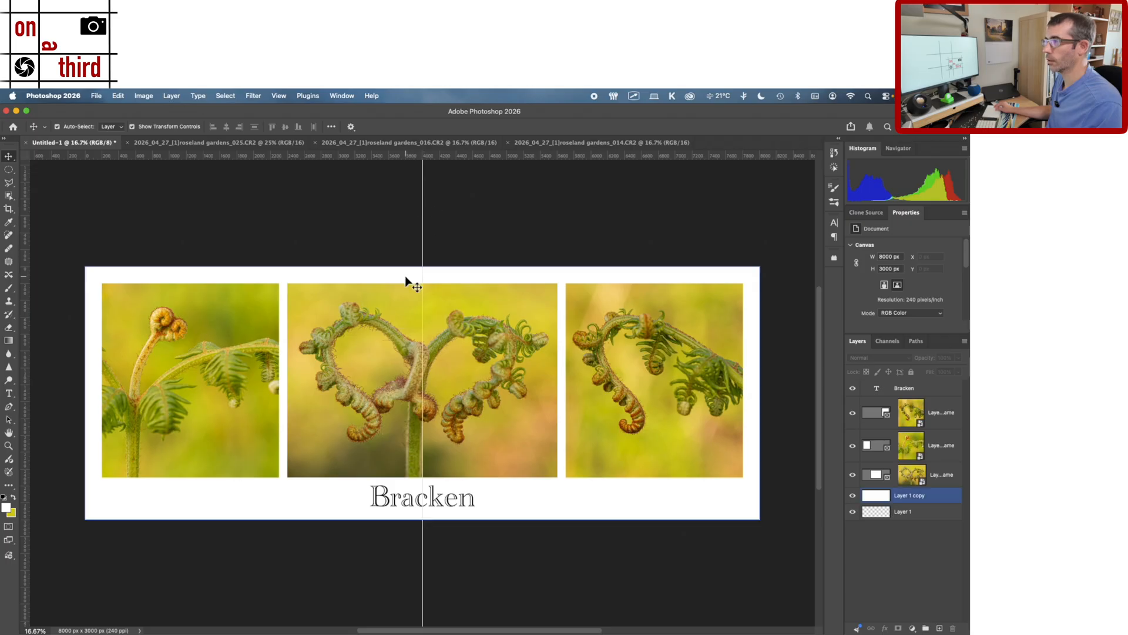
pyautogui.click(278, 95)
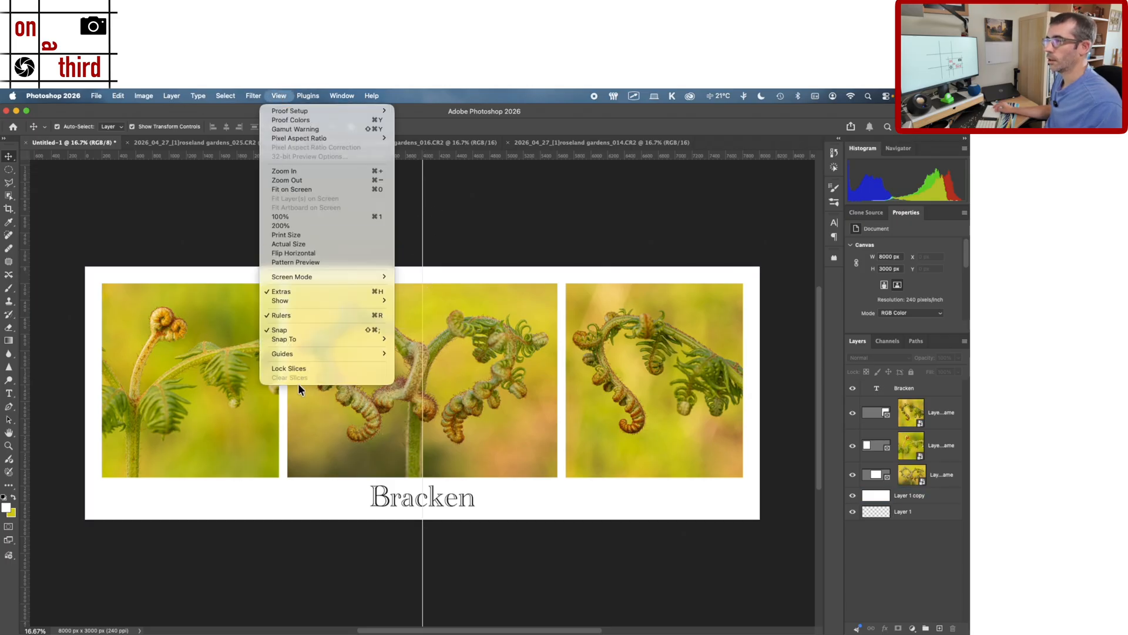
pyautogui.moveTo(288, 354)
pyautogui.click(471, 369)
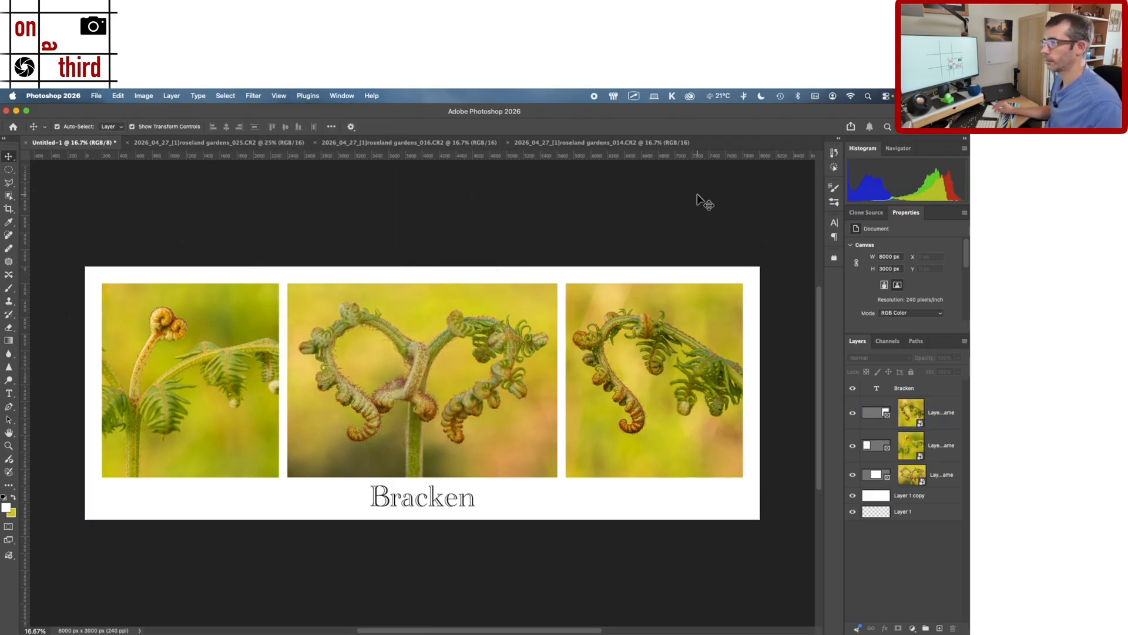